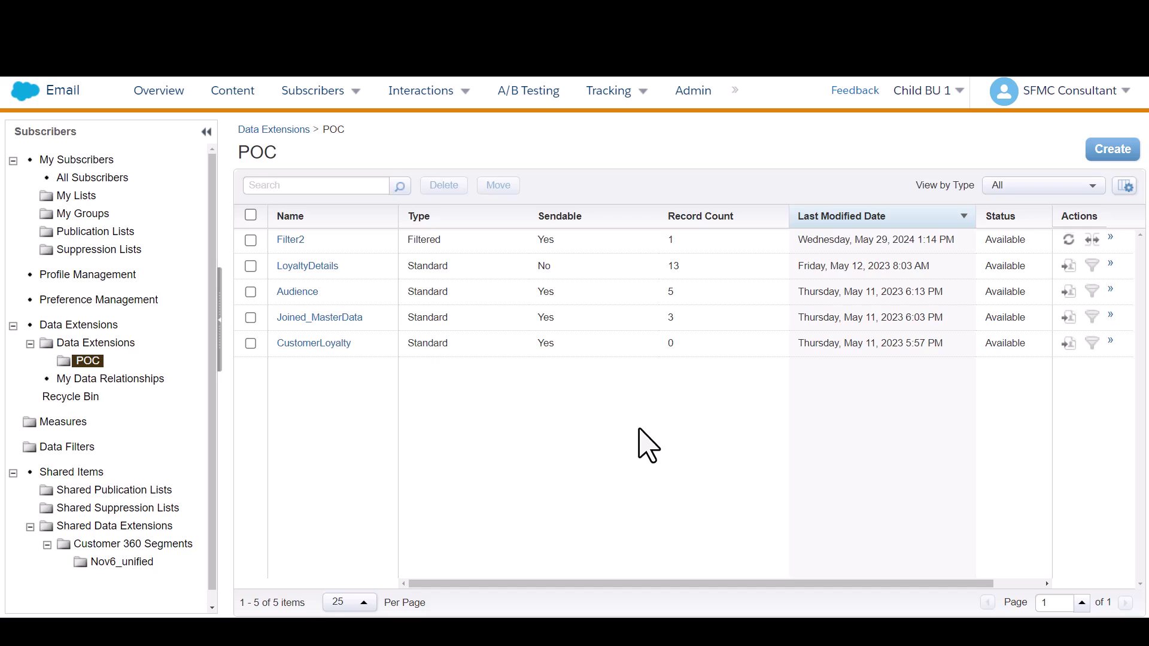
Inspect the LoyaltyDetails data extension's field list and its 13 records, ending on Properties
left_click(317, 266)
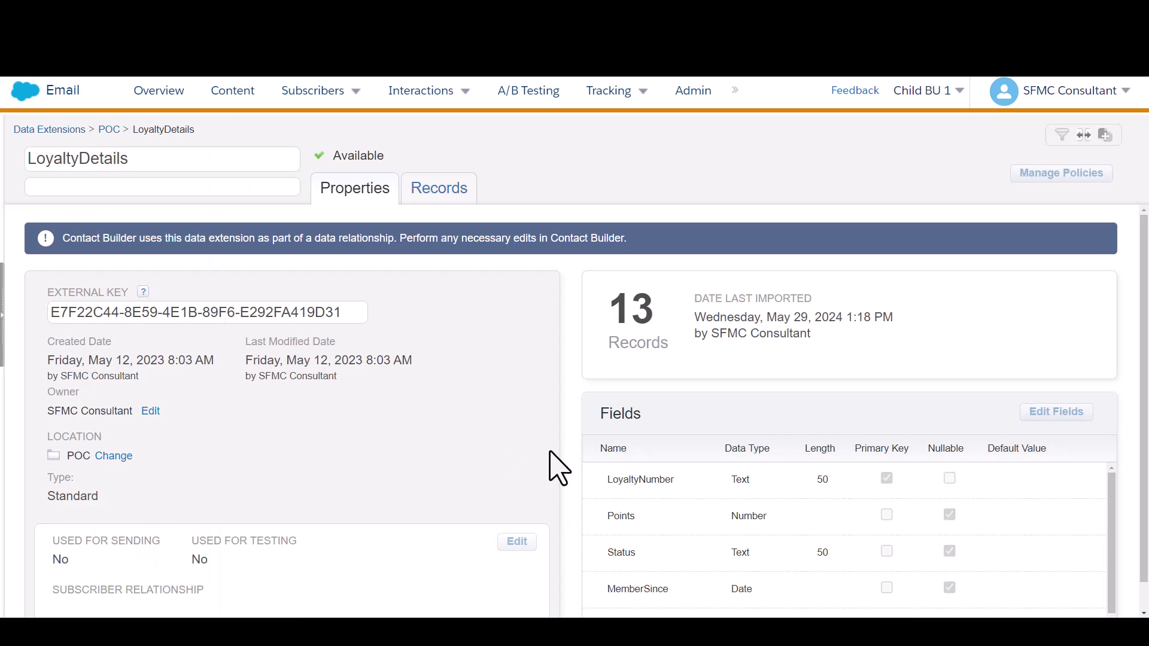
scroll(586, 473, "down", 1)
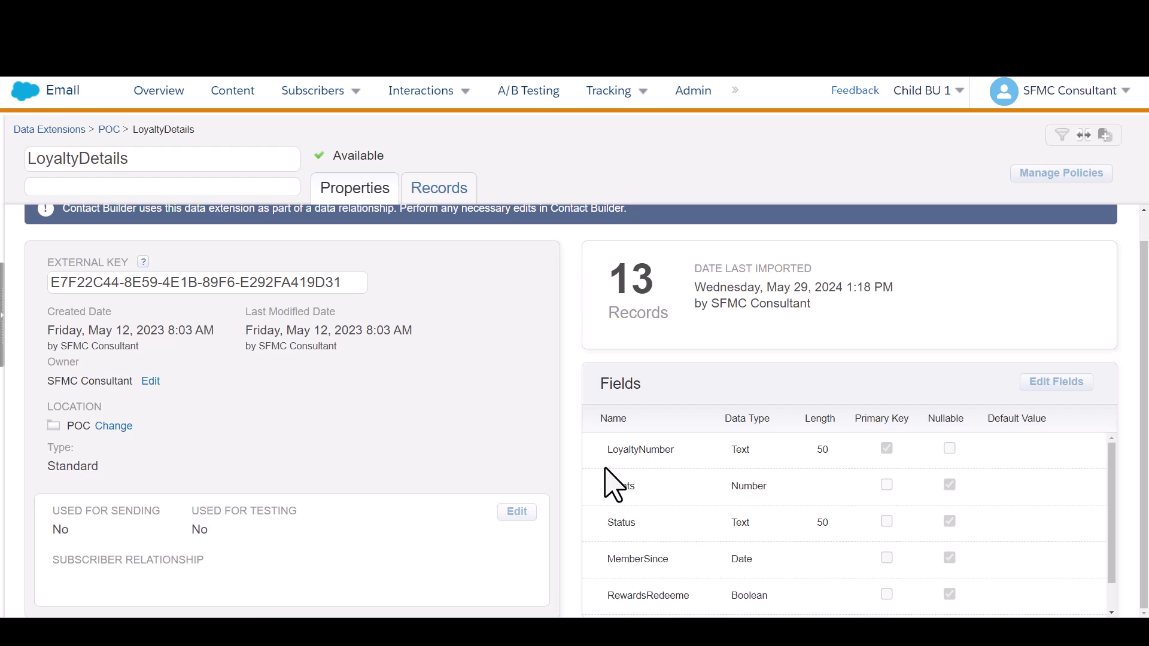
scroll(492, 237, "up", 1)
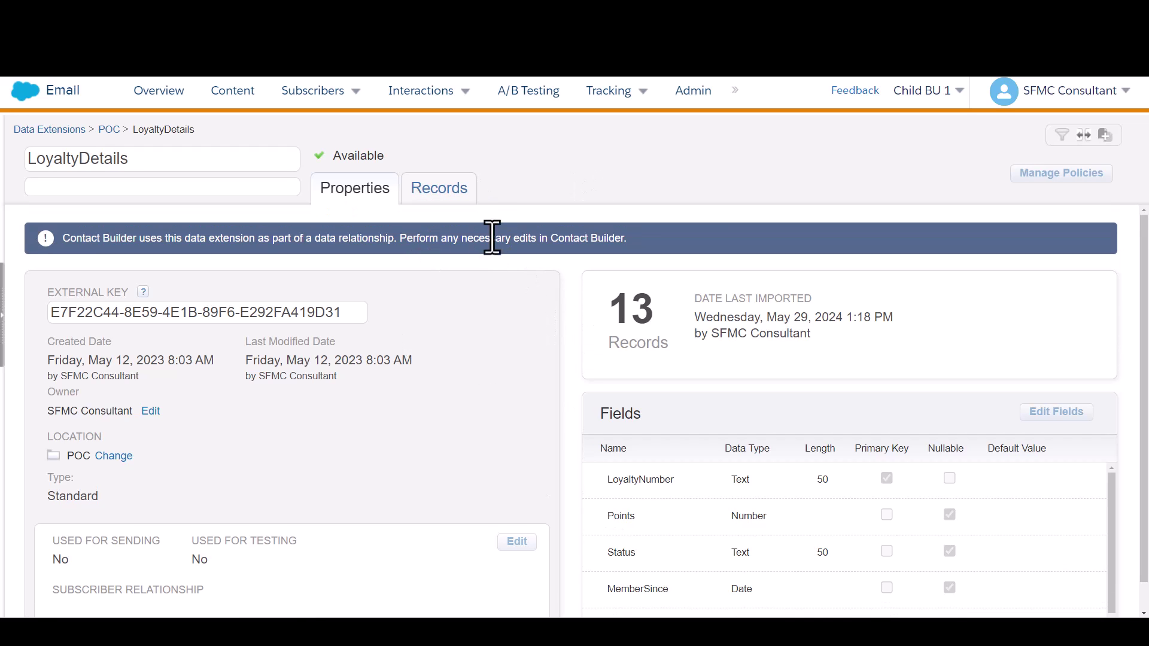
left_click(436, 194)
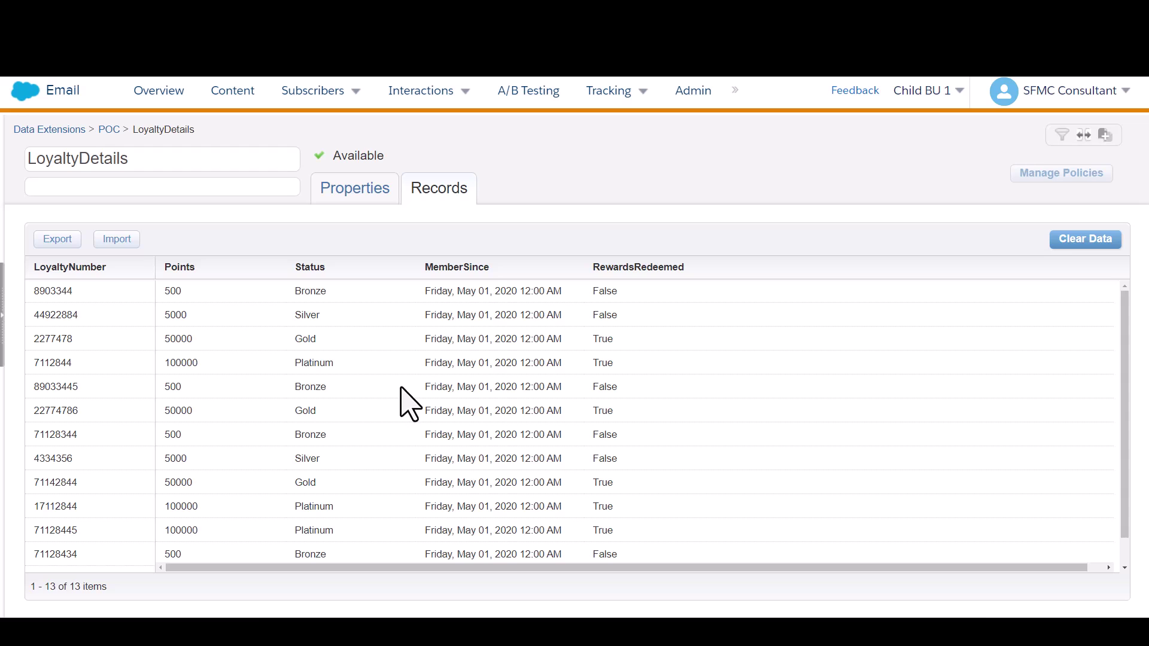
left_click(355, 198)
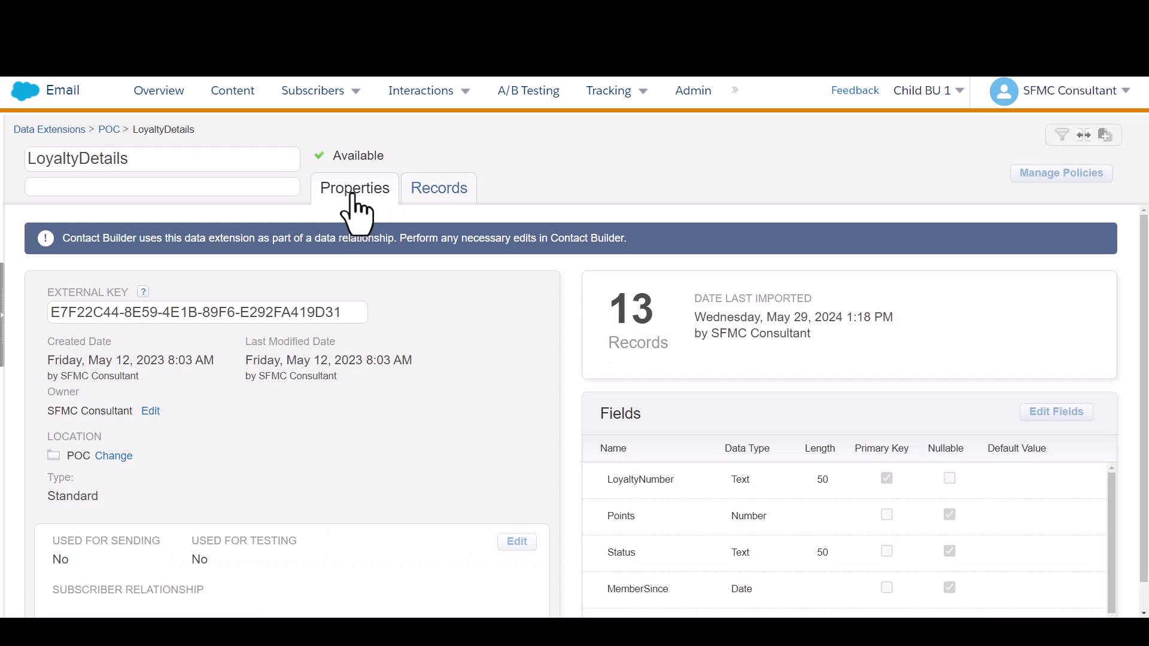
Replace LoyaltyDetails' auto-generated GUID external key with Loyalty_Key and confirm it
left_click(96, 315)
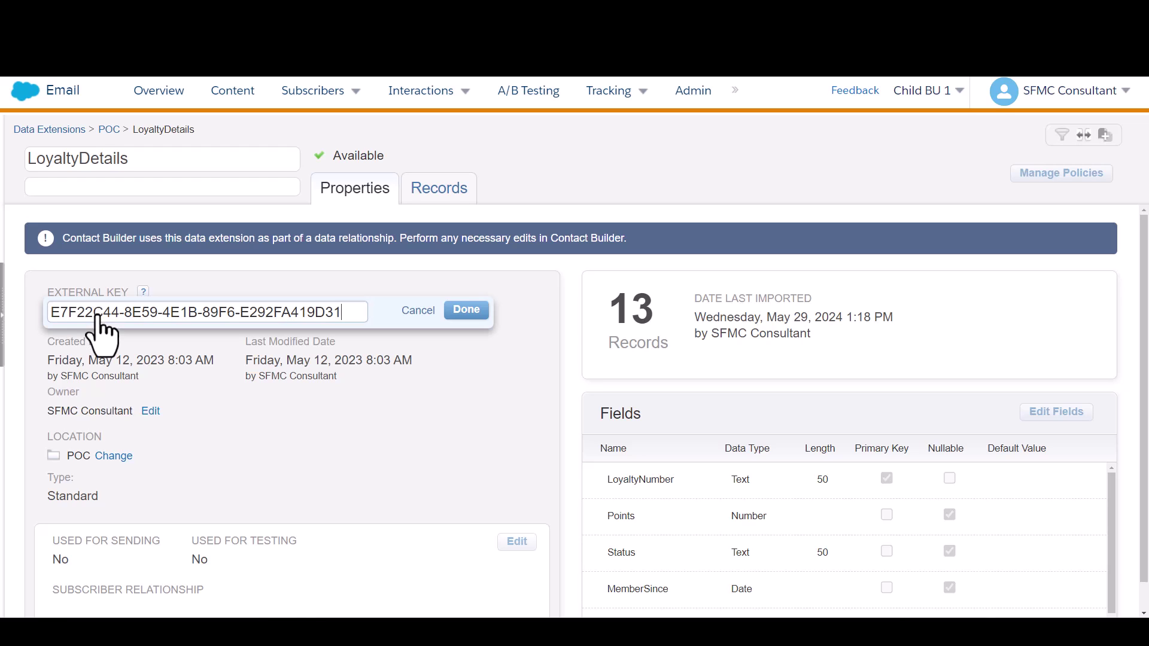
triple_click(348, 313)
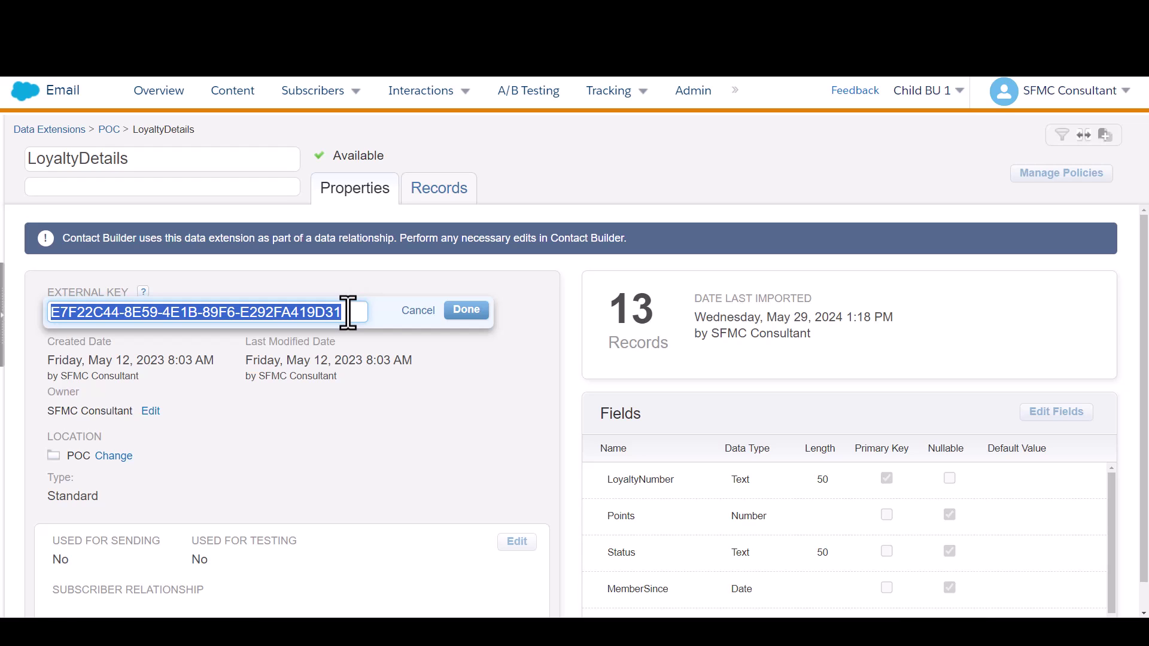
type("Lo")
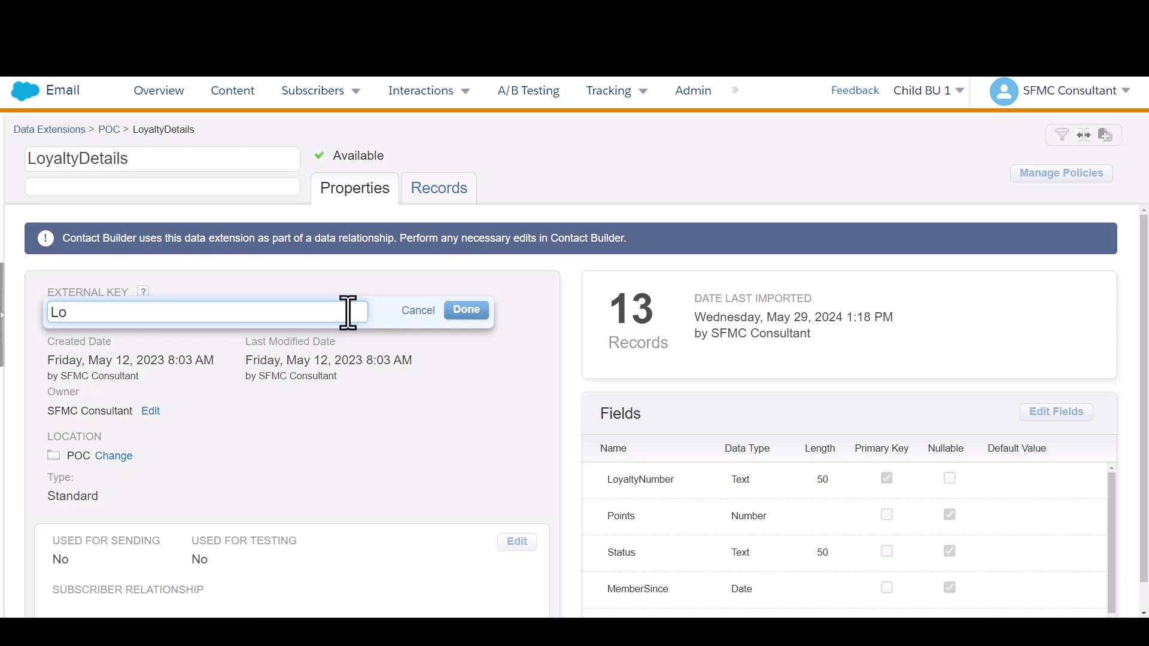
type("yalty_Key")
key("ctrl+a")
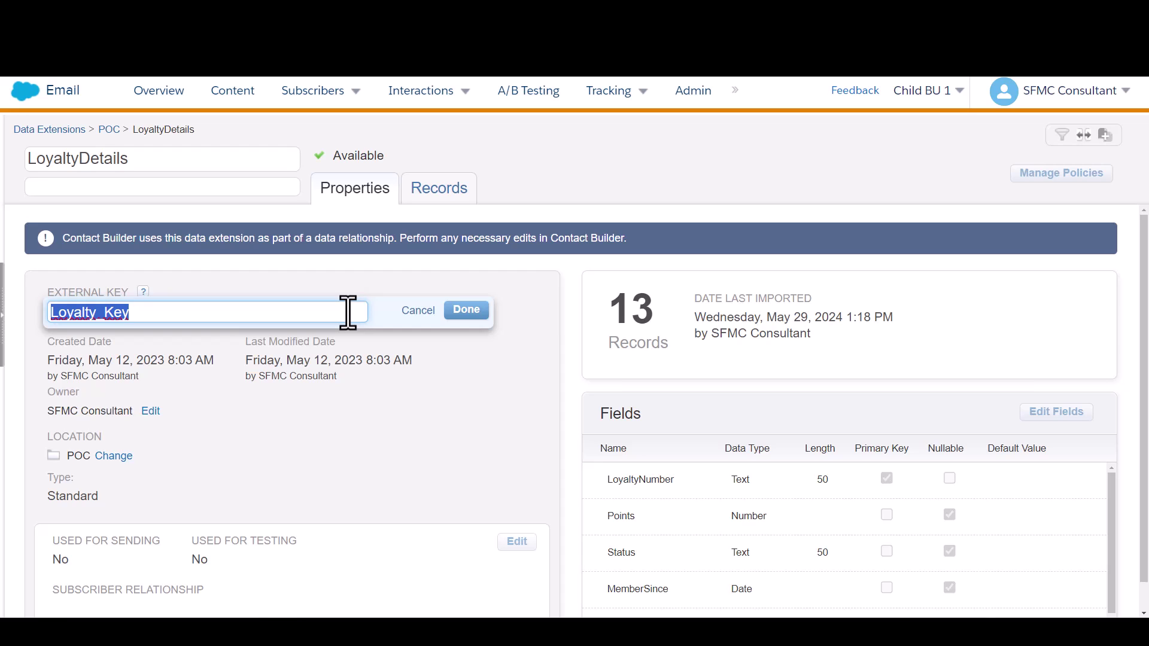
left_click(466, 309)
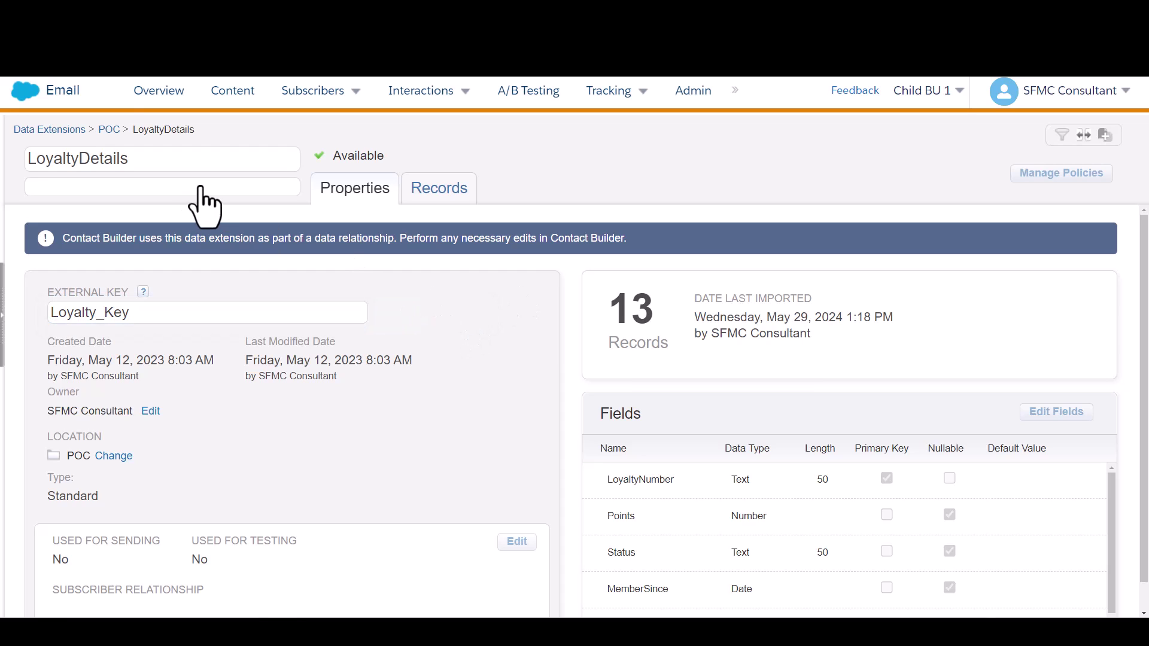
Go to Automation Studio from the Journey Builder section of the Marketing Cloud app menu
mouse_move(23, 91)
mouse_move(539, 173)
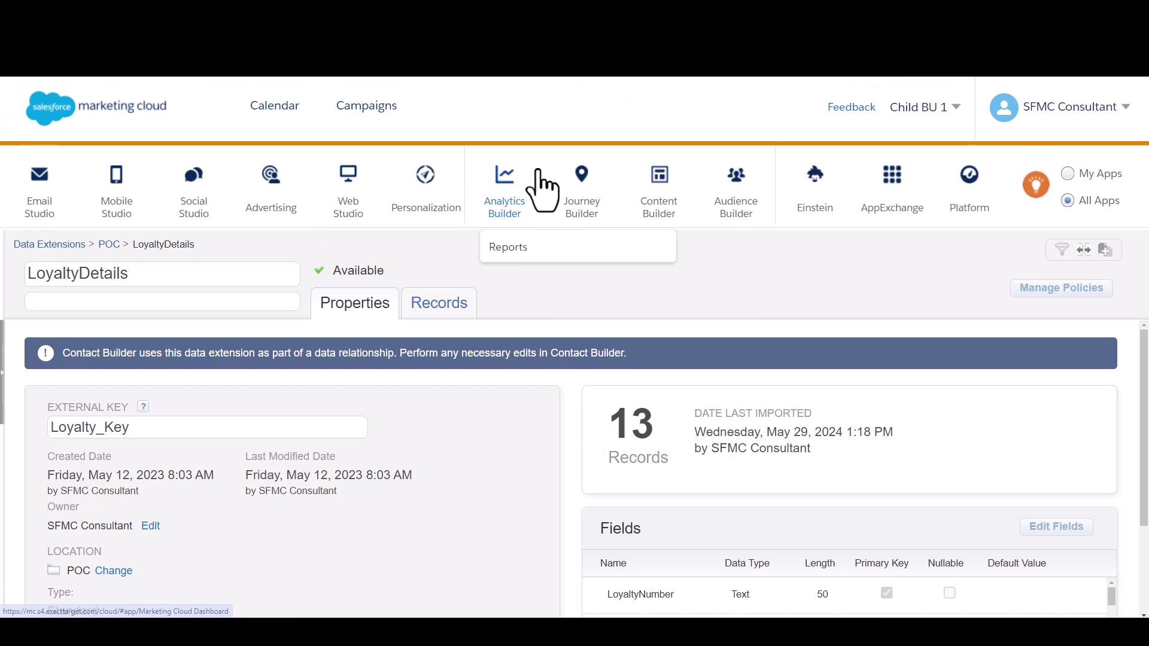
mouse_move(581, 198)
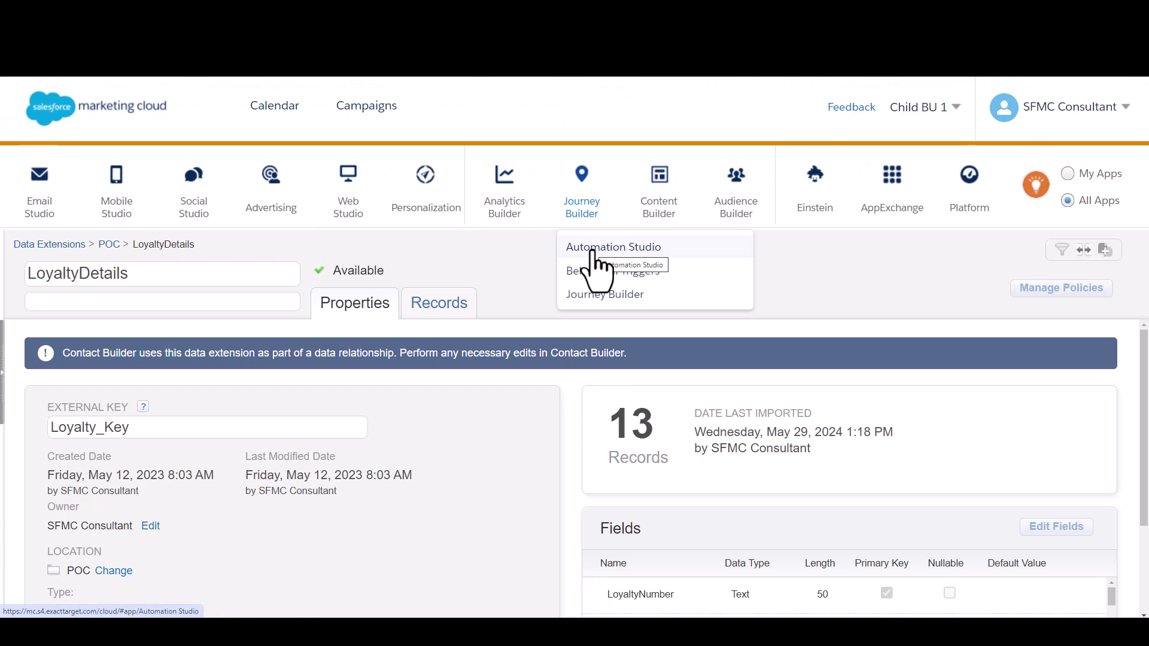
left_click(593, 250)
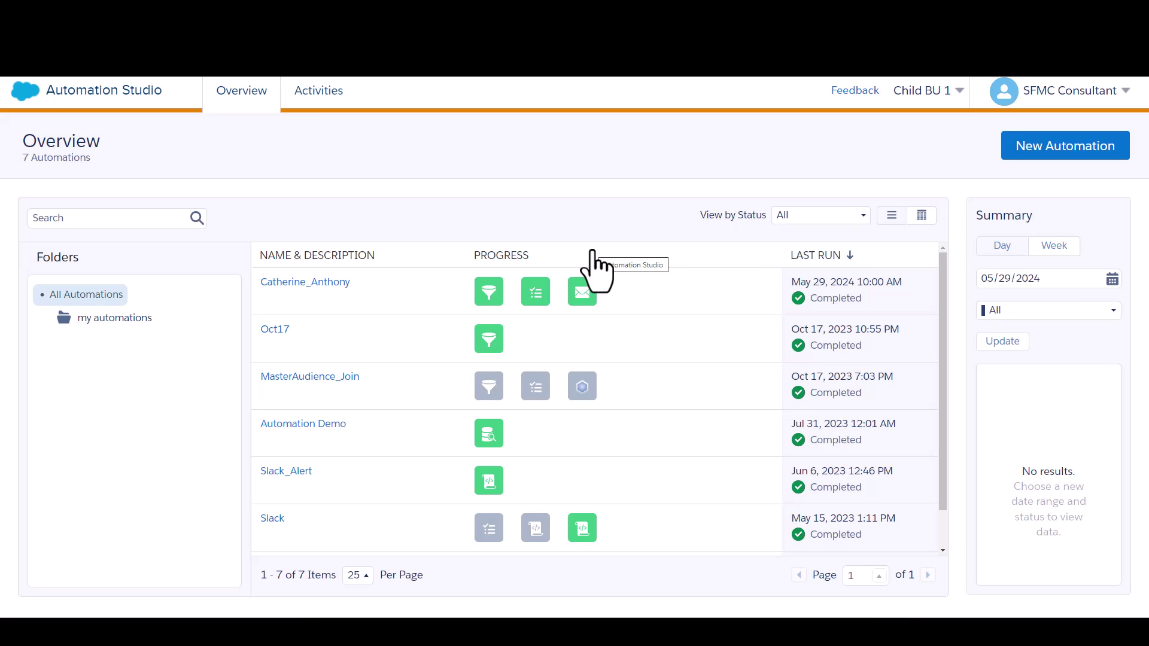
Create a new automation with a Schedule starting source and a Data Extract activity in Step 1
left_click(1079, 149)
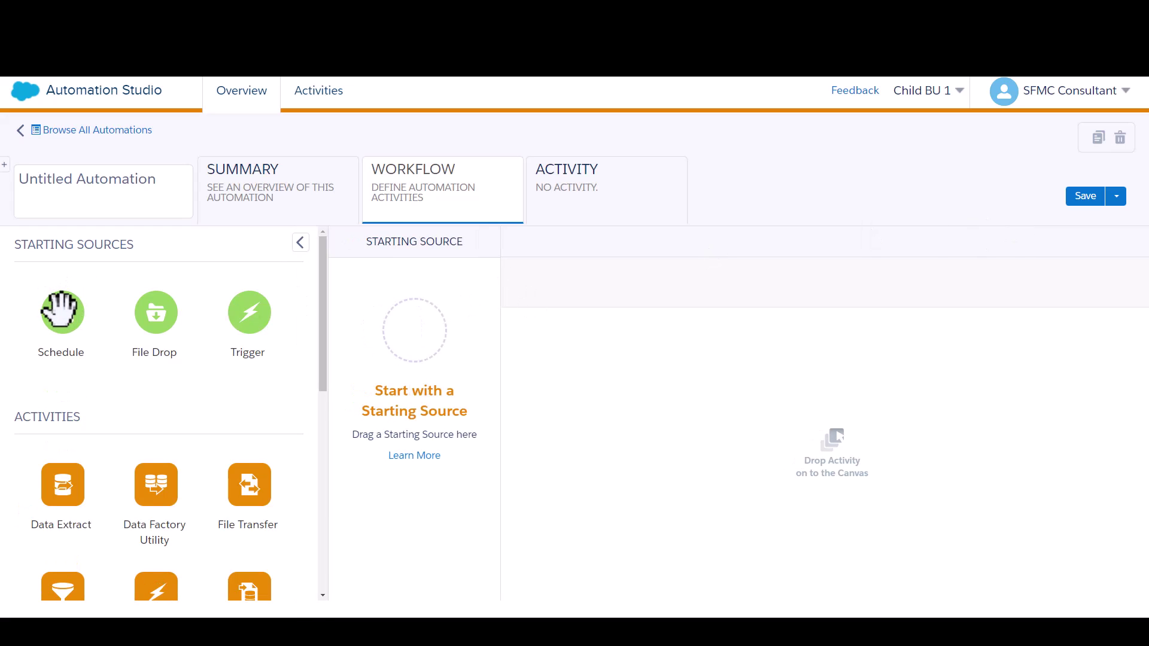
left_click_drag(61, 311, 415, 338)
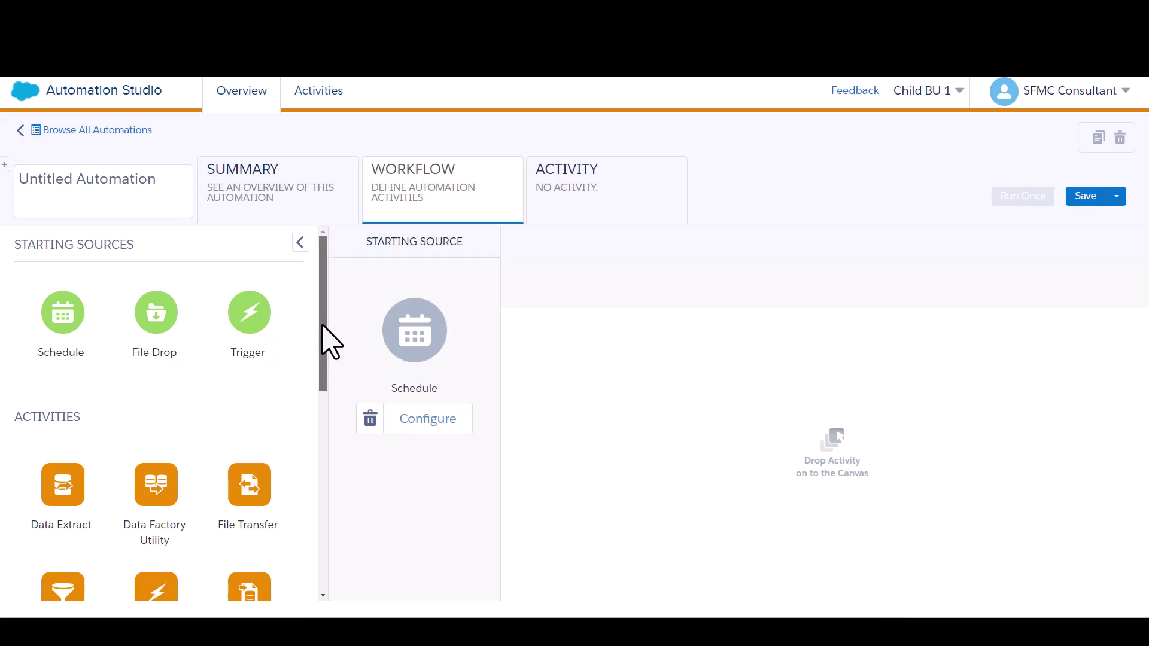
left_click_drag(321, 335, 317, 374)
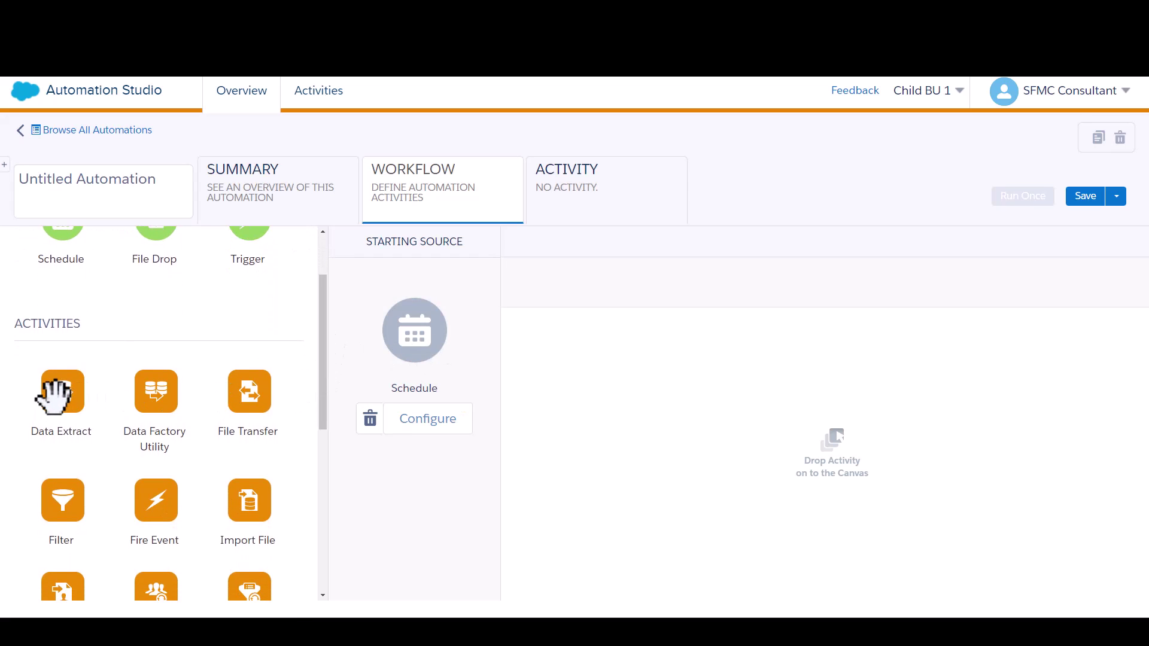
left_click_drag(53, 395, 569, 357)
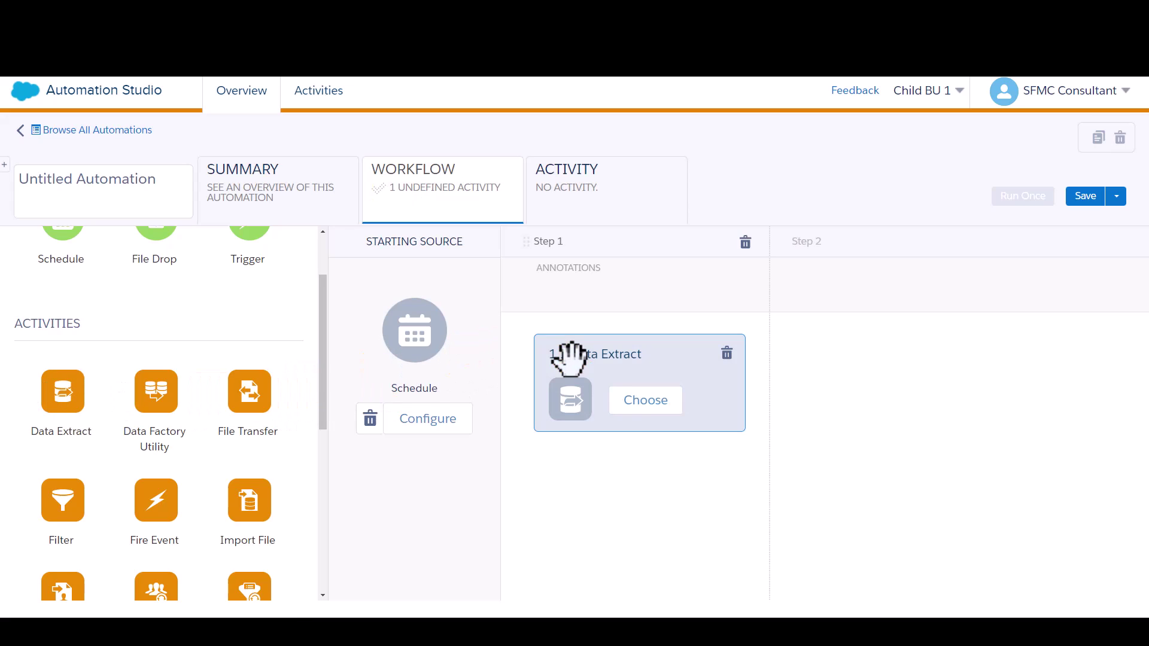
Create a new Data Extract activity for Step 1 named Loyalty_Daily_Report
left_click(644, 407)
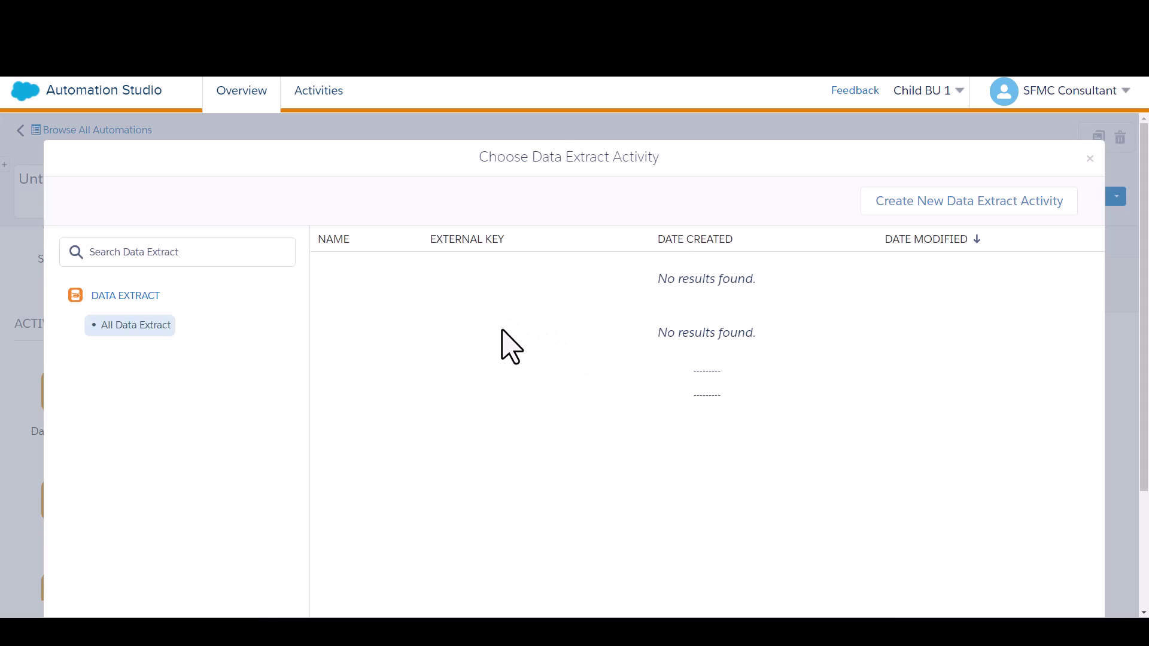
left_click(934, 203)
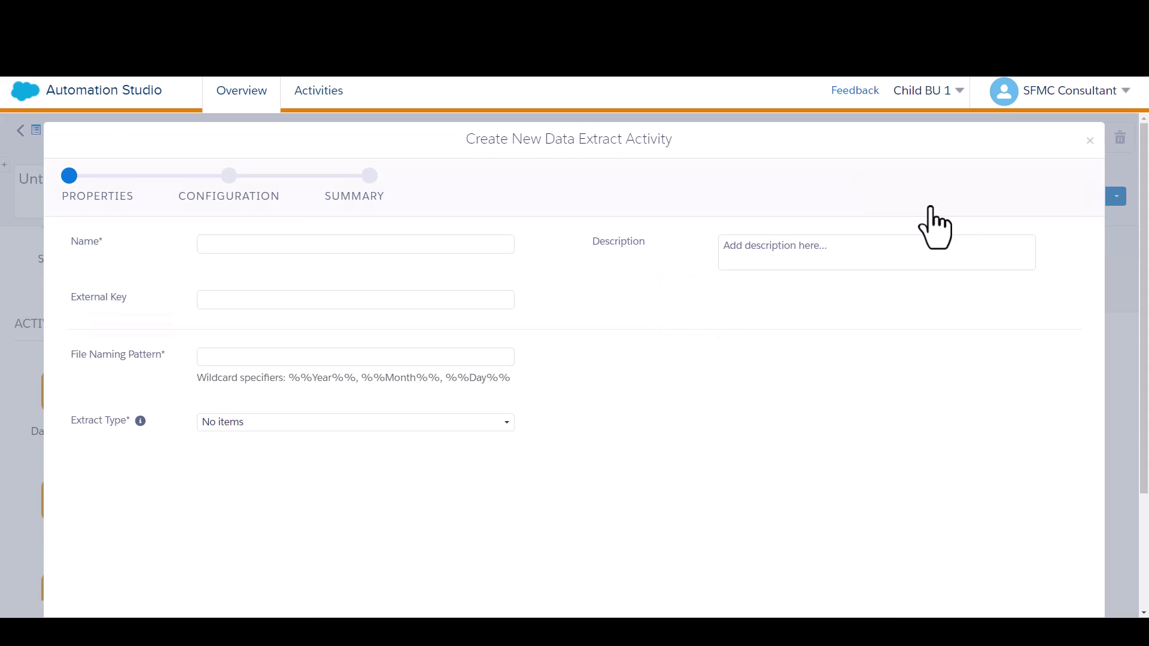
left_click(289, 246)
type("Loyal")
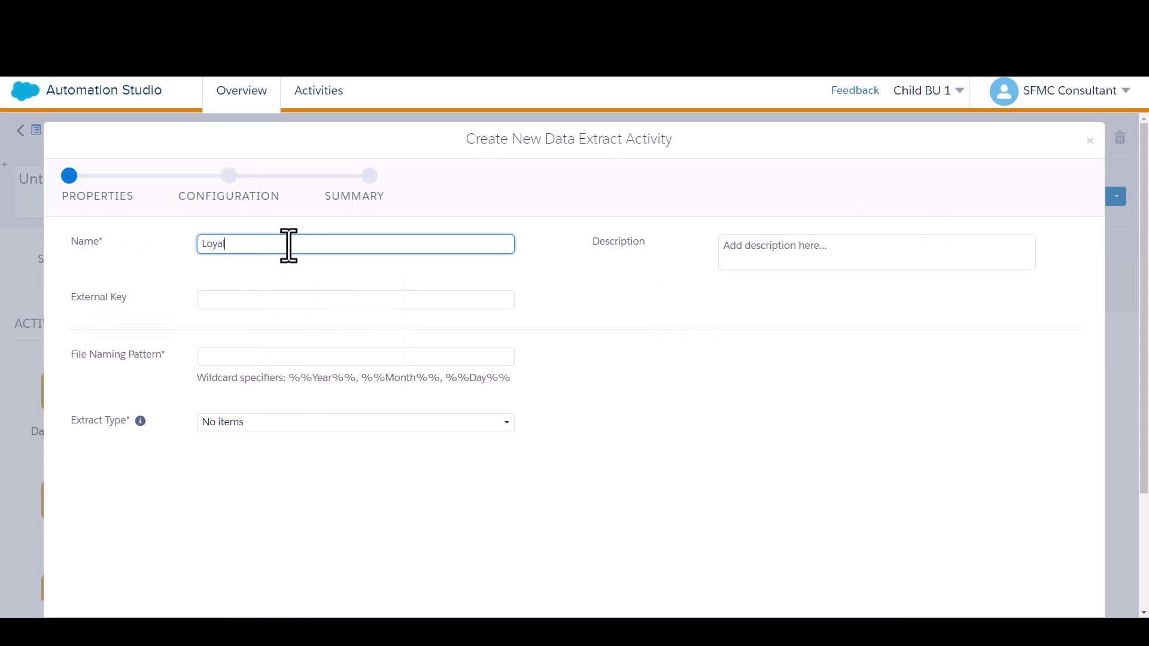
type("ty_Daily_Report")
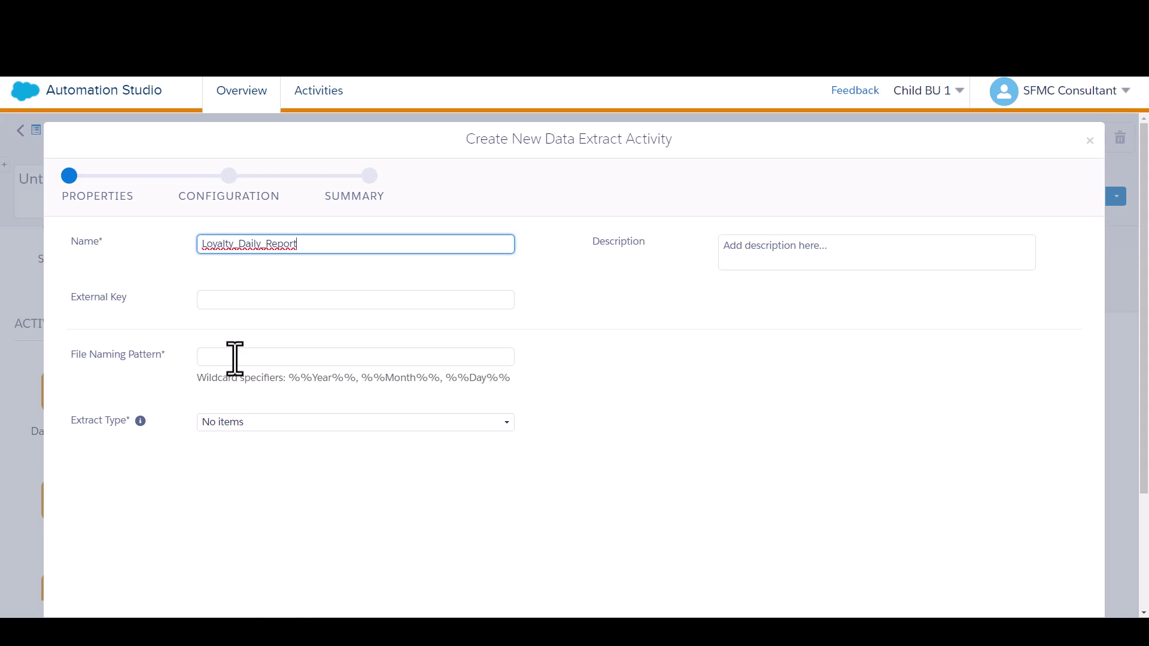
Set the extract's file naming pattern to Loyalty_Daily_Report%%Day%%%%Month%%%%Year%%
left_click(224, 362)
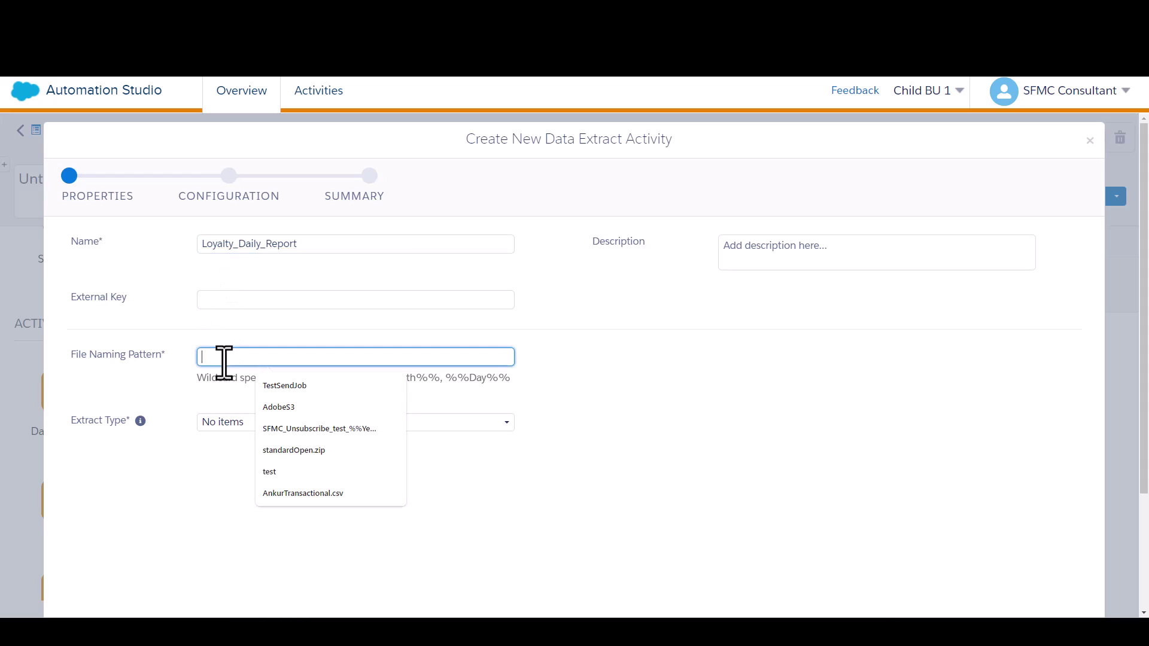
type("L")
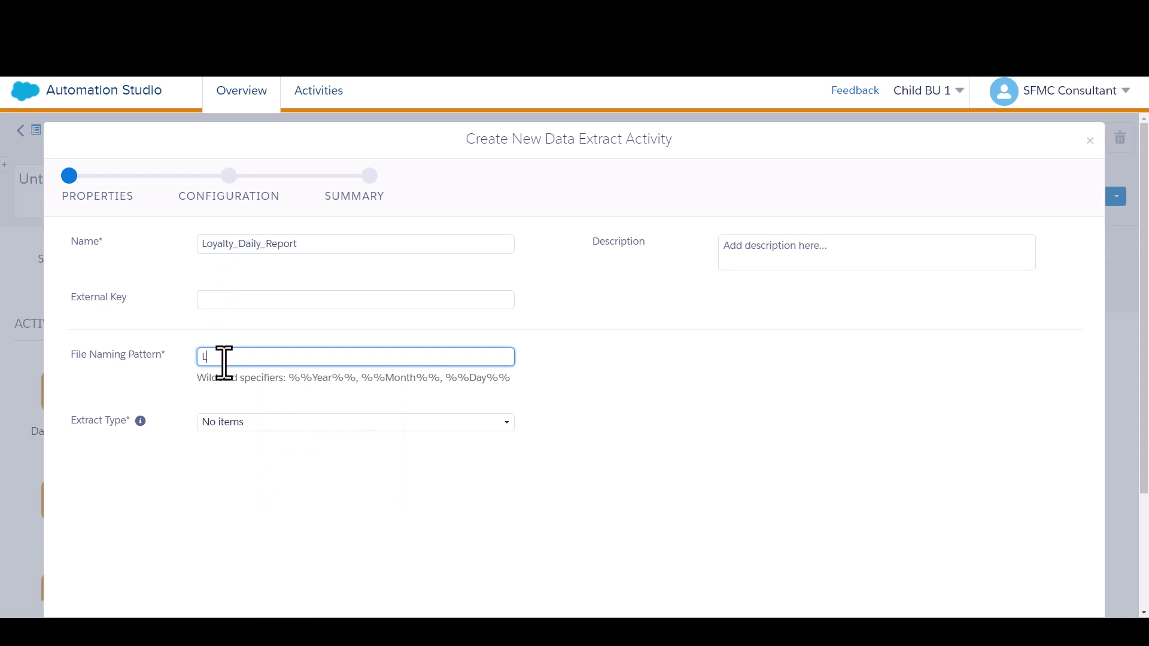
type("oya")
type("lty_Daily_Re")
type("port")
type(".cs")
type("sv")
key("Tab")
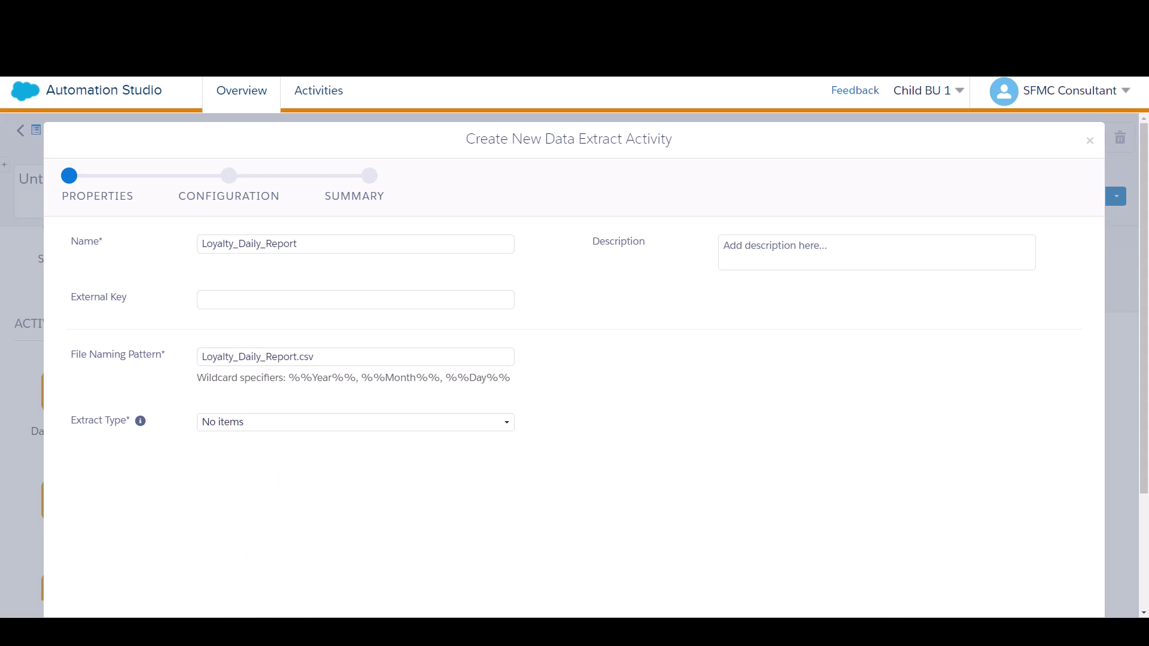
left_click(297, 357)
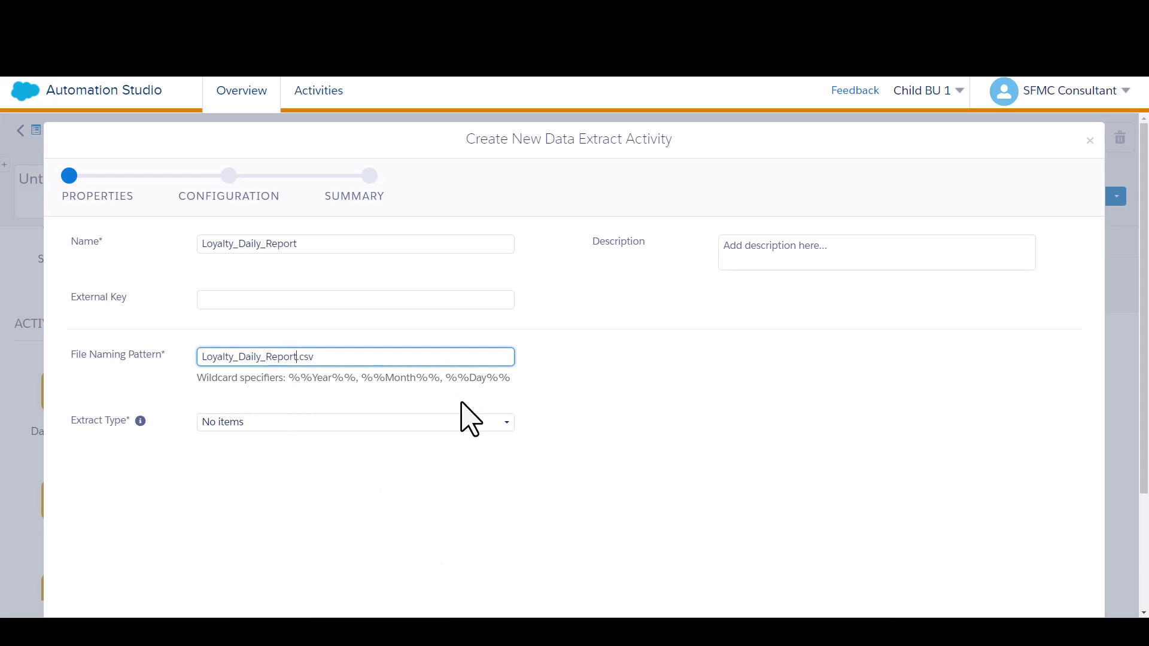
type("%%Day%%%%Month%%%%Year%%")
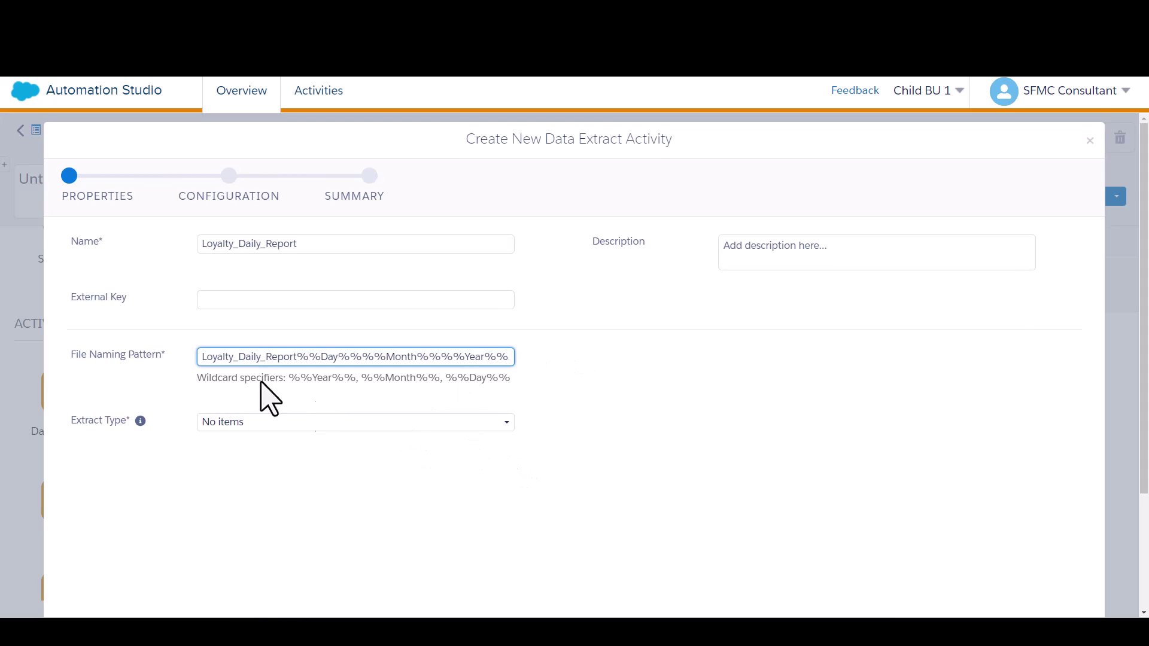
left_click(284, 426)
left_click(366, 426)
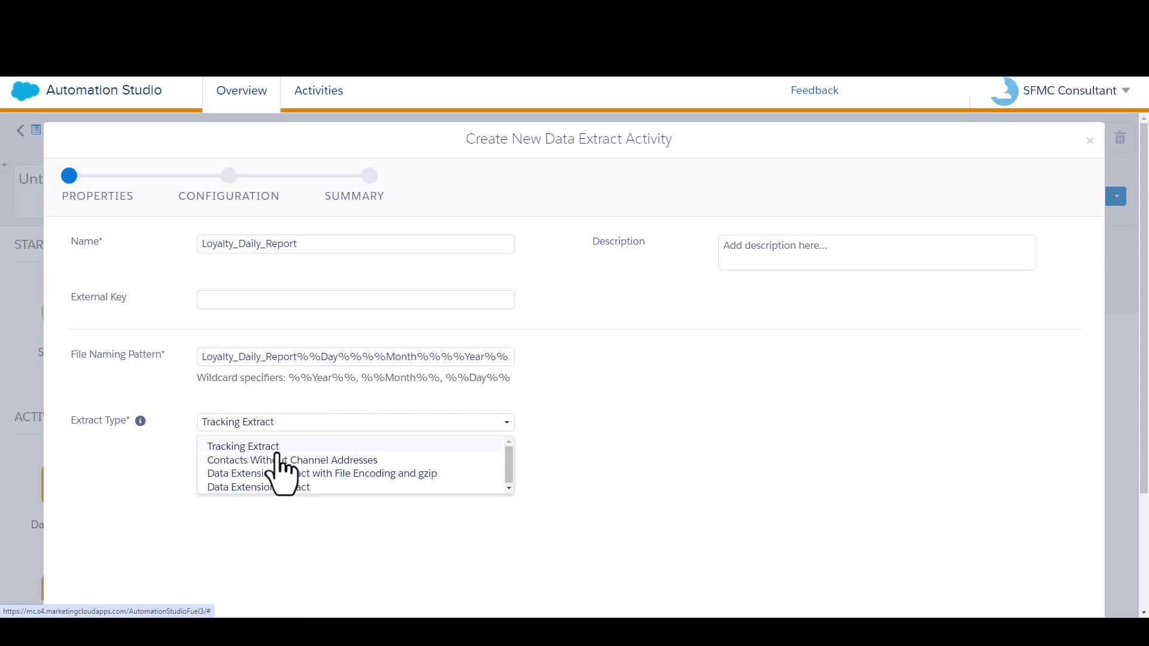
Choose Data Extension Extract as the Loyalty_Daily_Report extract type
left_click(279, 487)
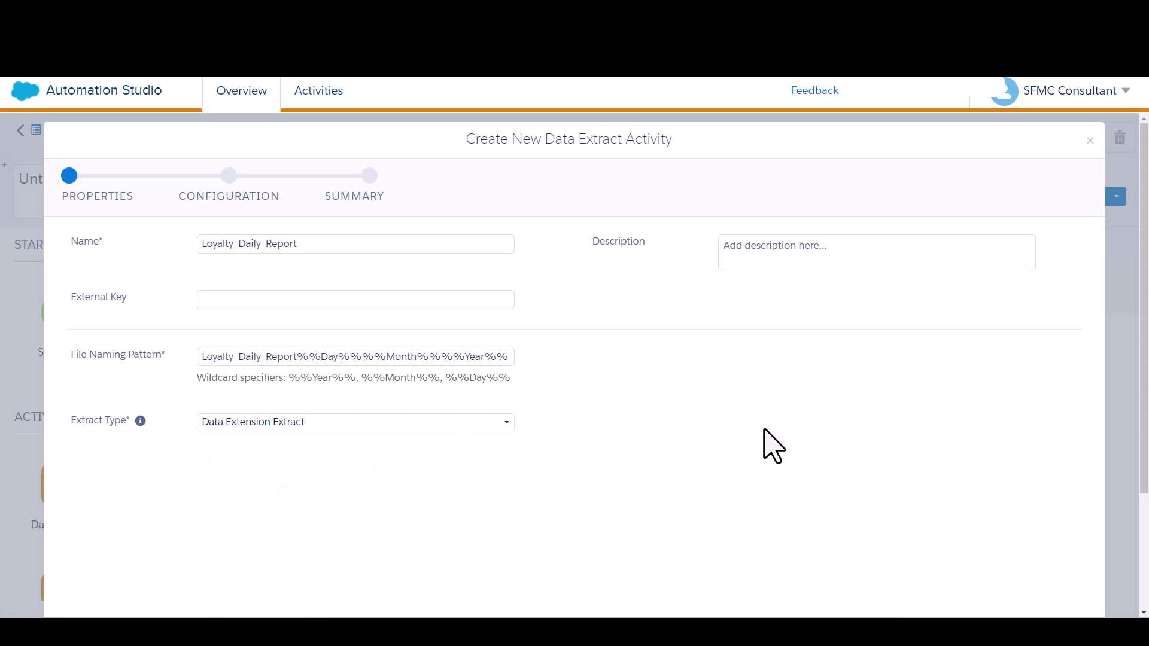
scroll(635, 357, "down", 1)
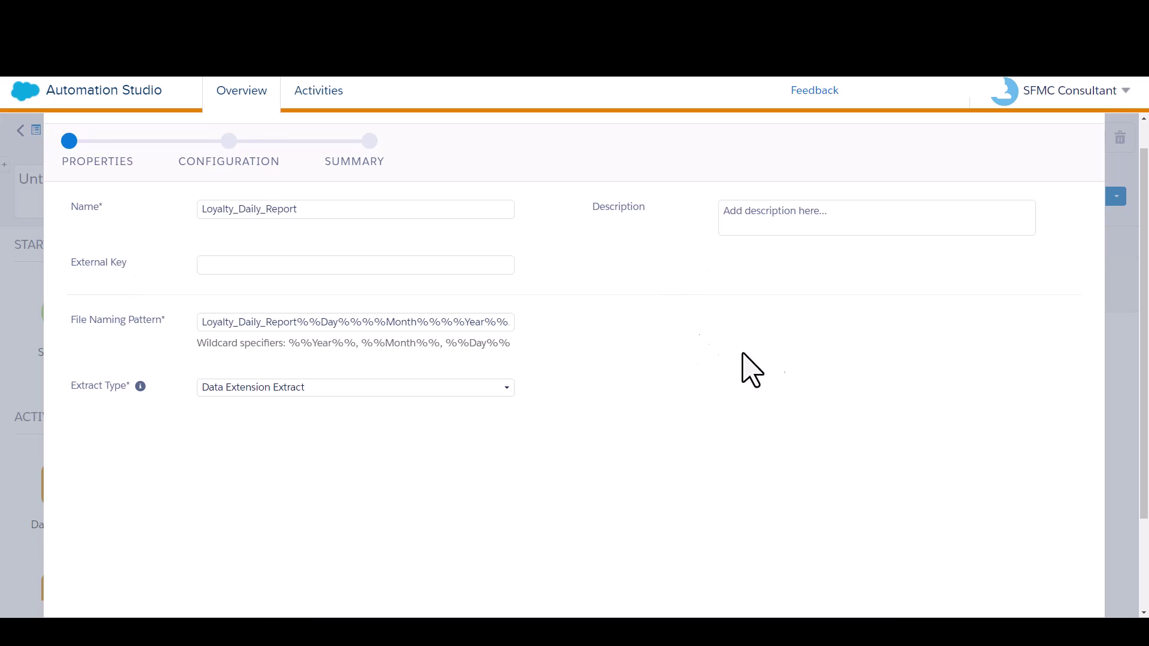
scroll(861, 467, "down", 2)
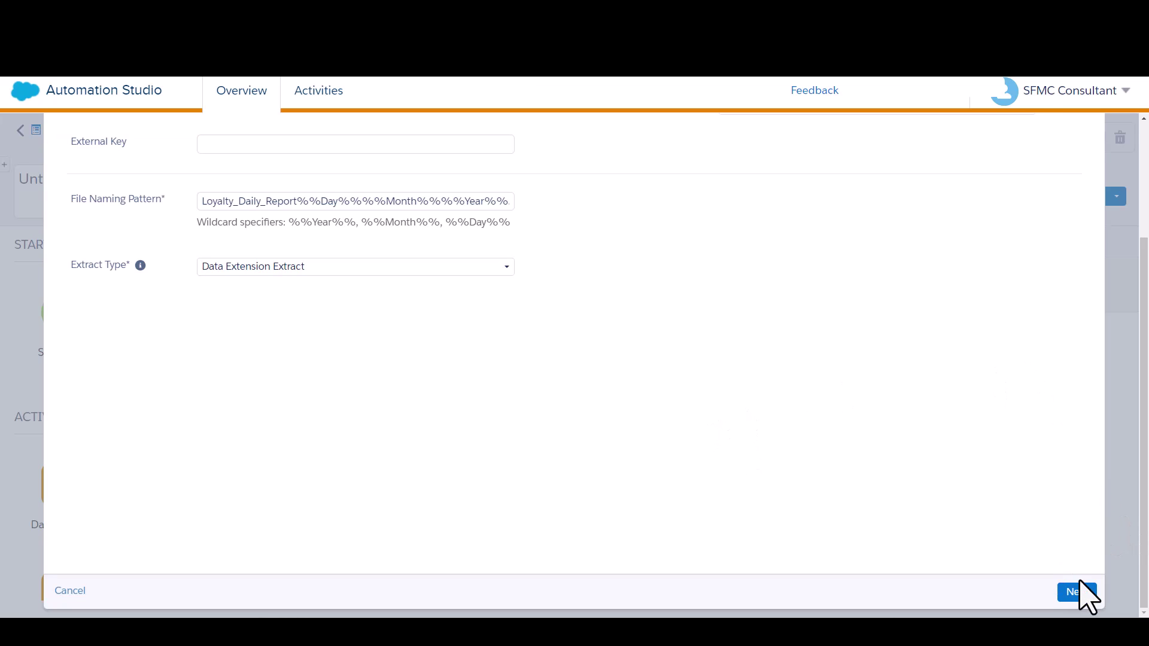
Set DECustomer Key to Loyalty_Key with Has Column Headers ticked, then proceed to Summary
left_click(1080, 597)
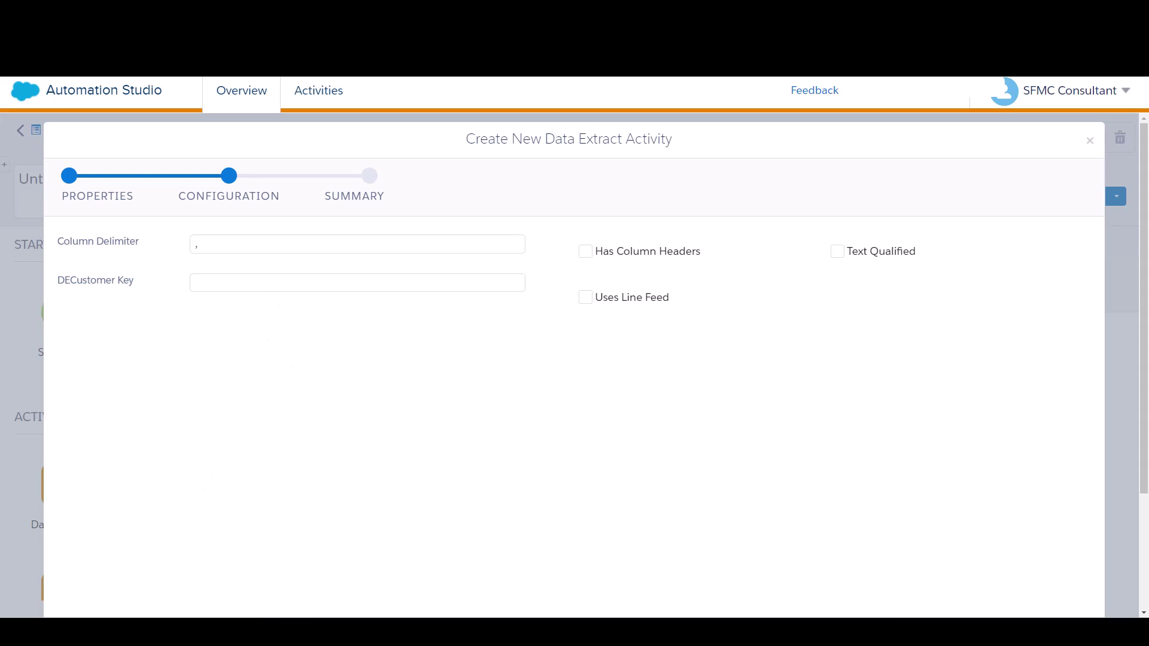
left_click(359, 283)
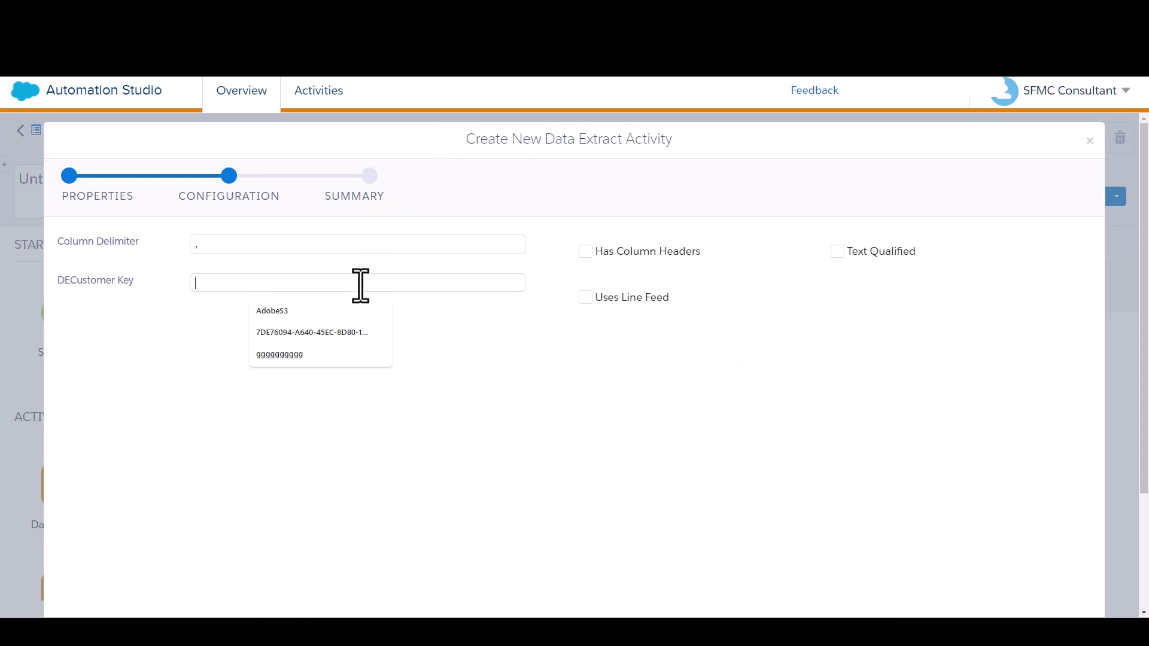
type("Loyalty_Key")
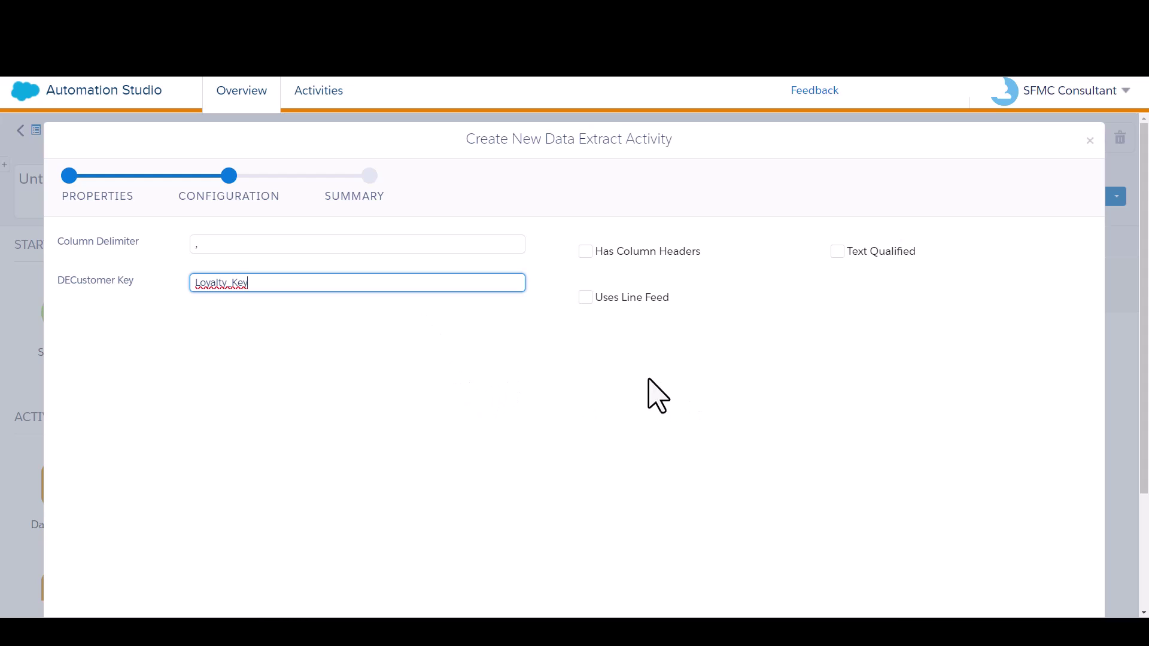
left_click(589, 253)
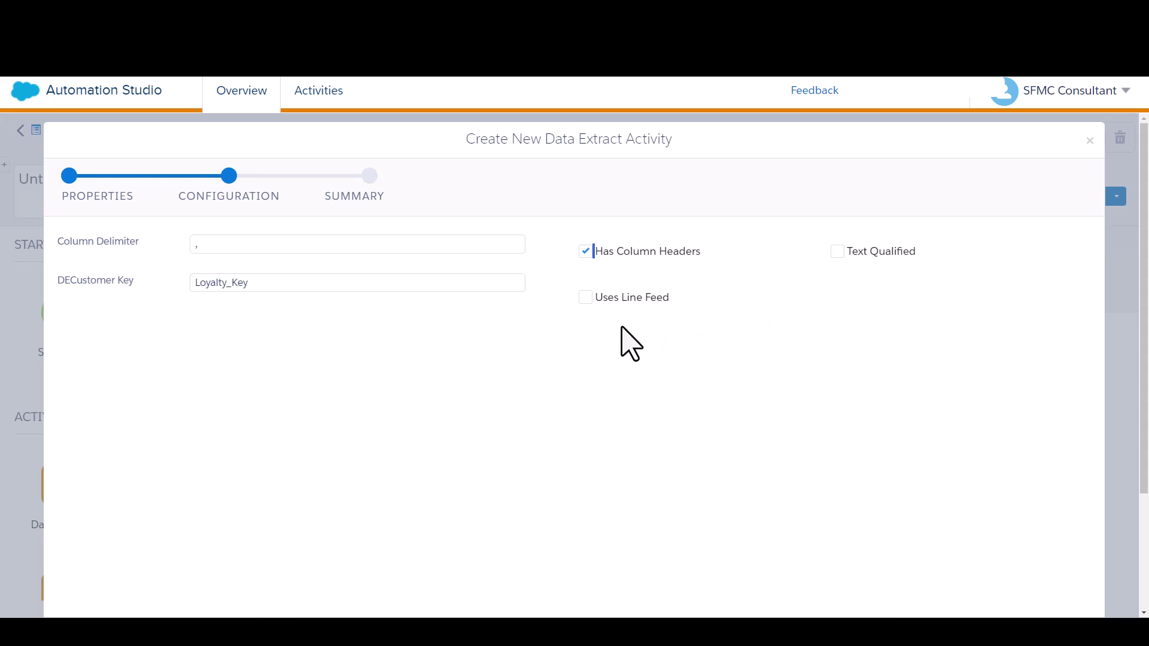
scroll(748, 473, "down", 3)
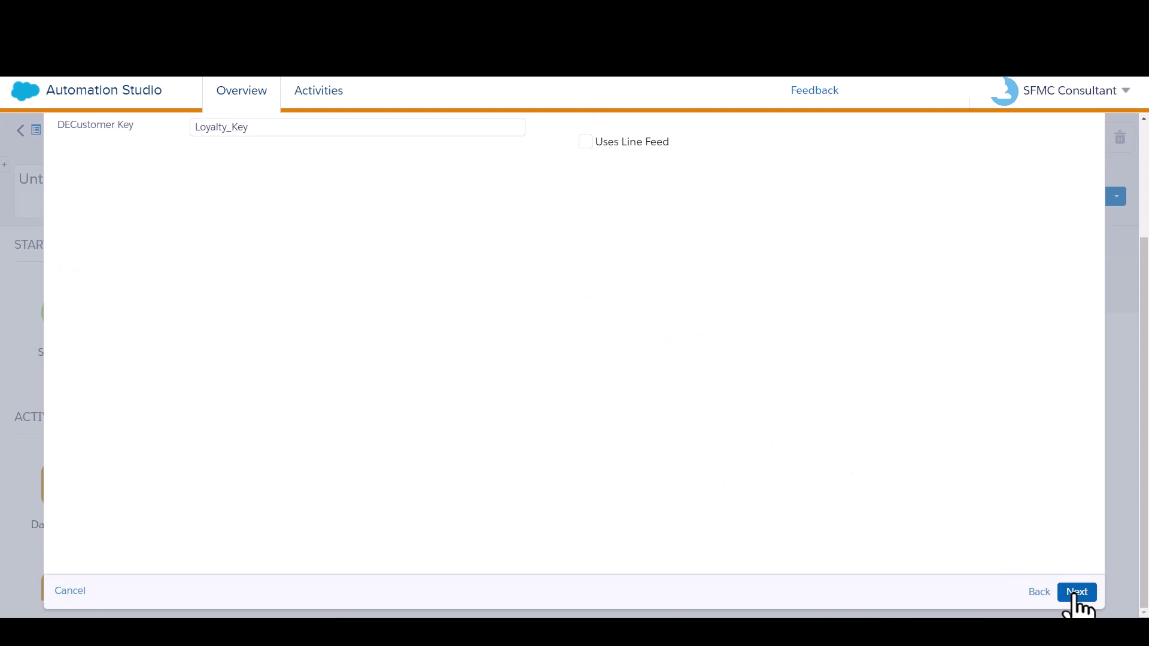
left_click(1076, 592)
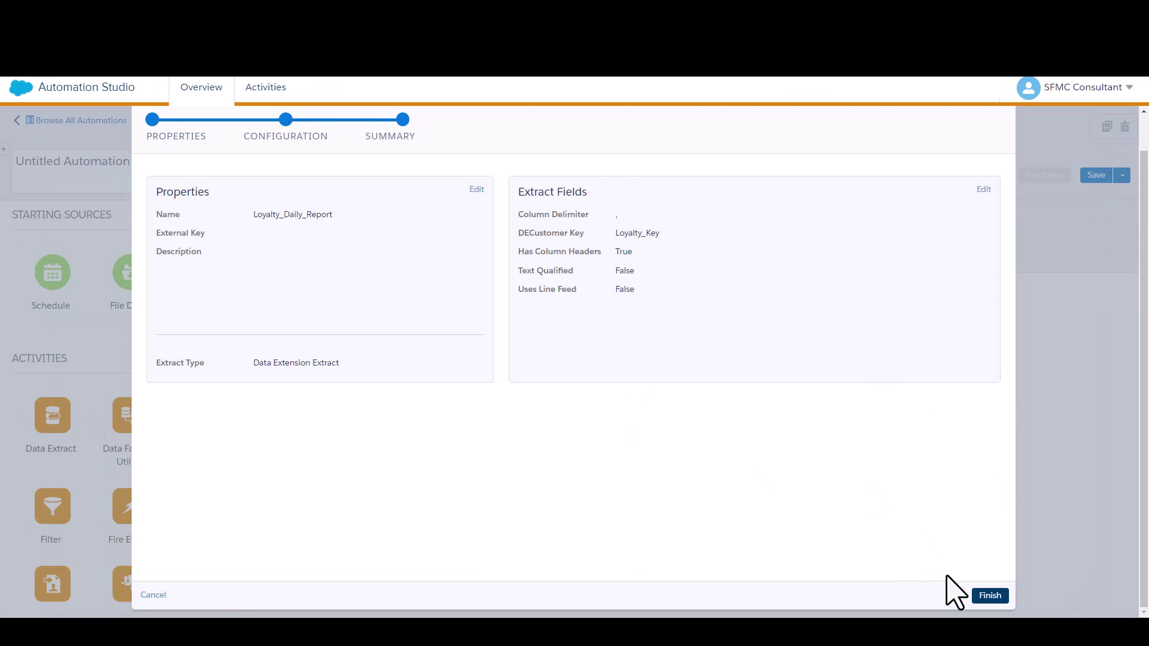
Finish the Loyalty_Daily_Report extract so it becomes activity 1.1 in Step 1
left_click(992, 596)
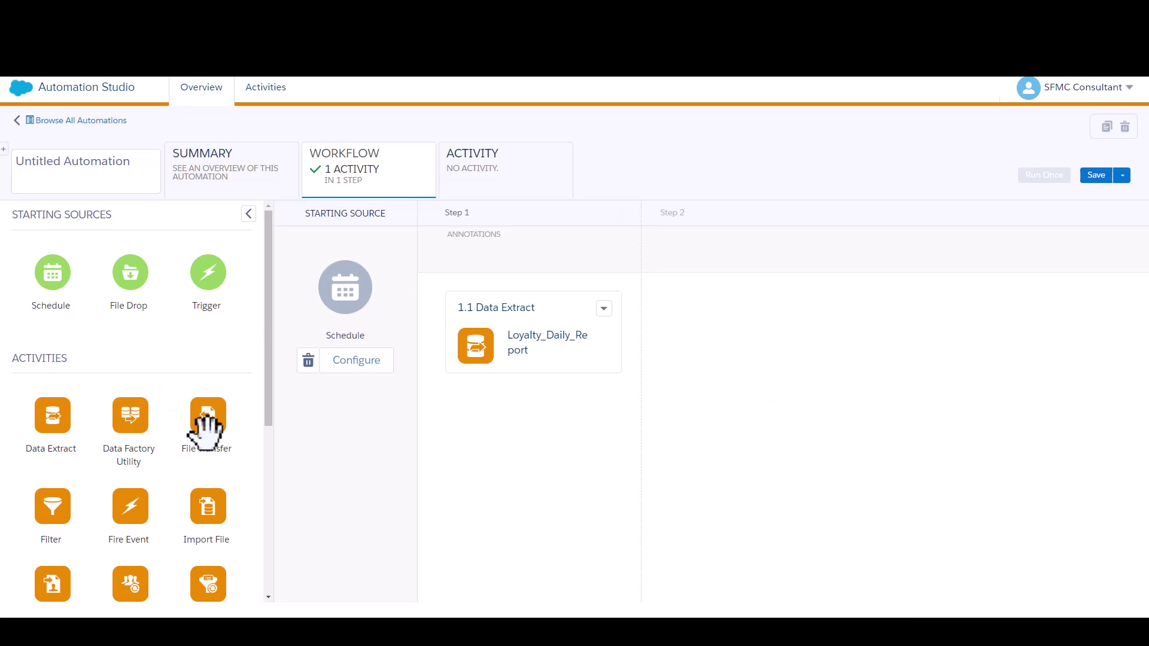
Place a File Transfer activity in Step 2 and bring up its activity chooser
left_click_drag(205, 410, 715, 333)
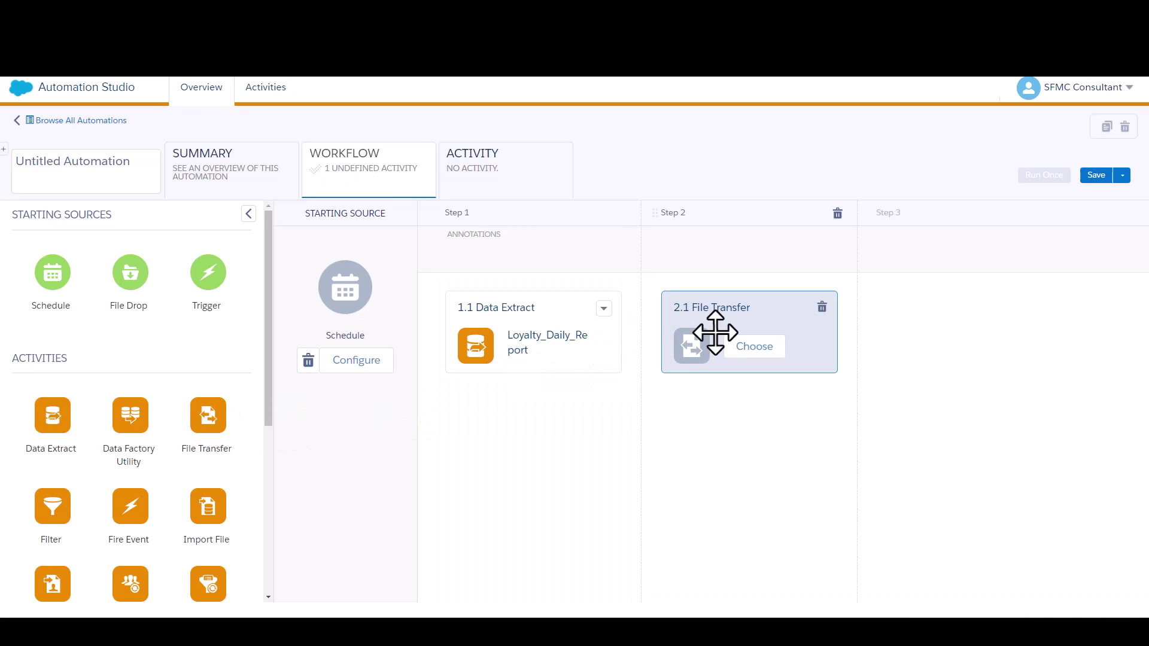
left_click(769, 350)
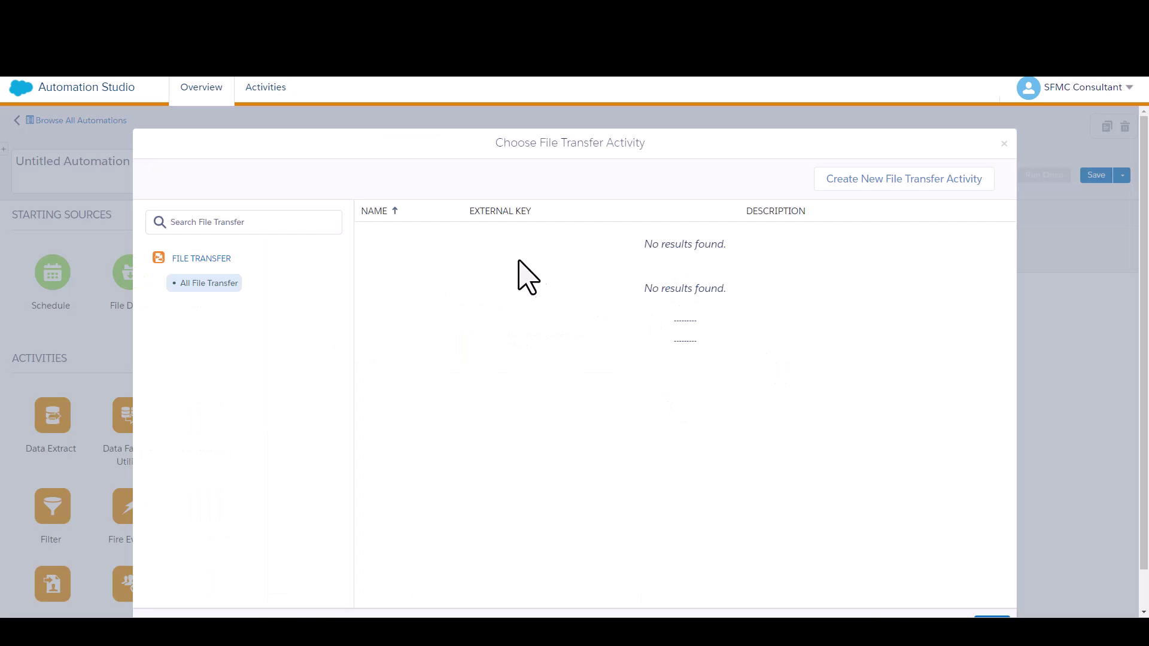
Create a file transfer named Loyalty_Daily_Report_FTA set to Move a File From Safehouse, and continue
left_click(902, 179)
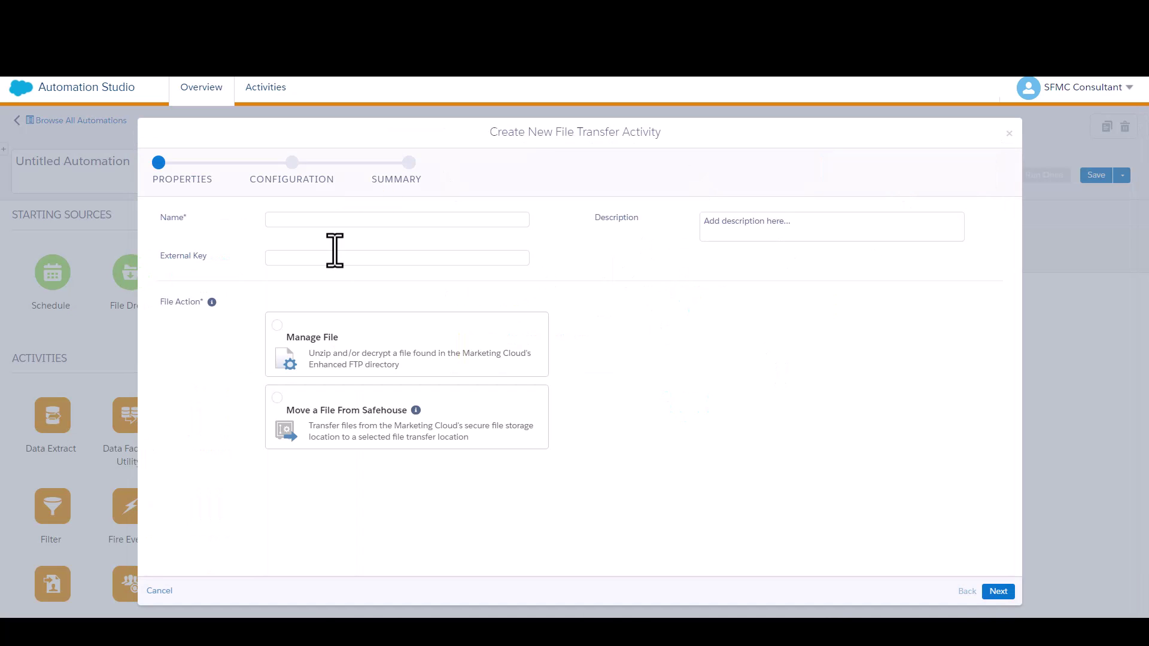
left_click(290, 222)
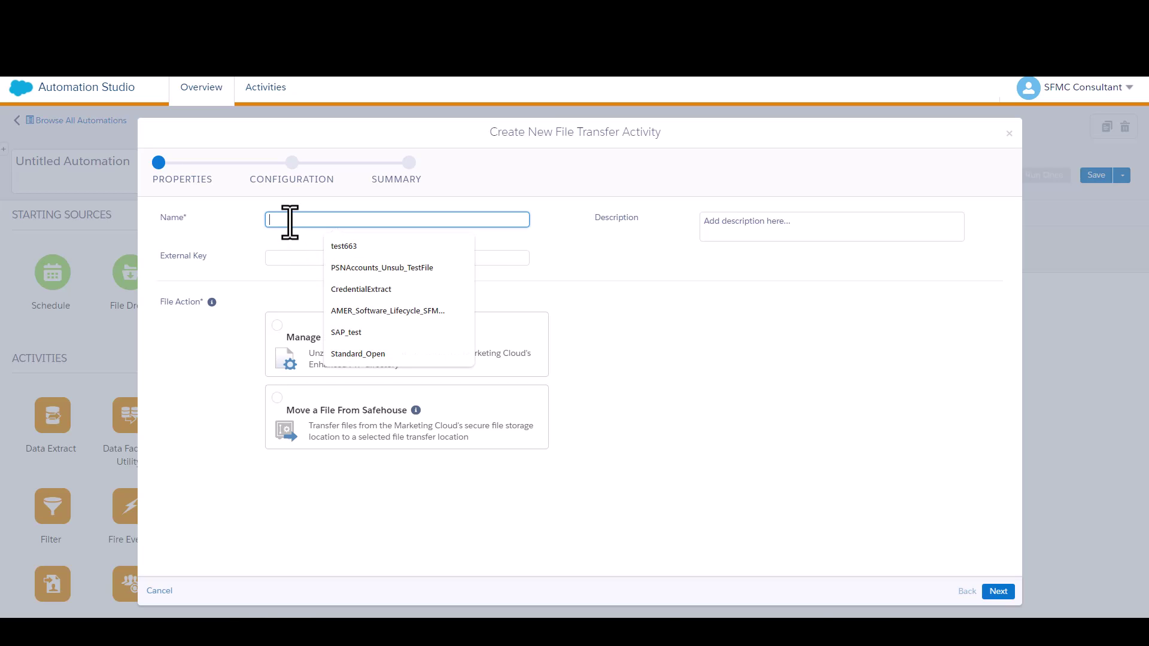
type("Loya")
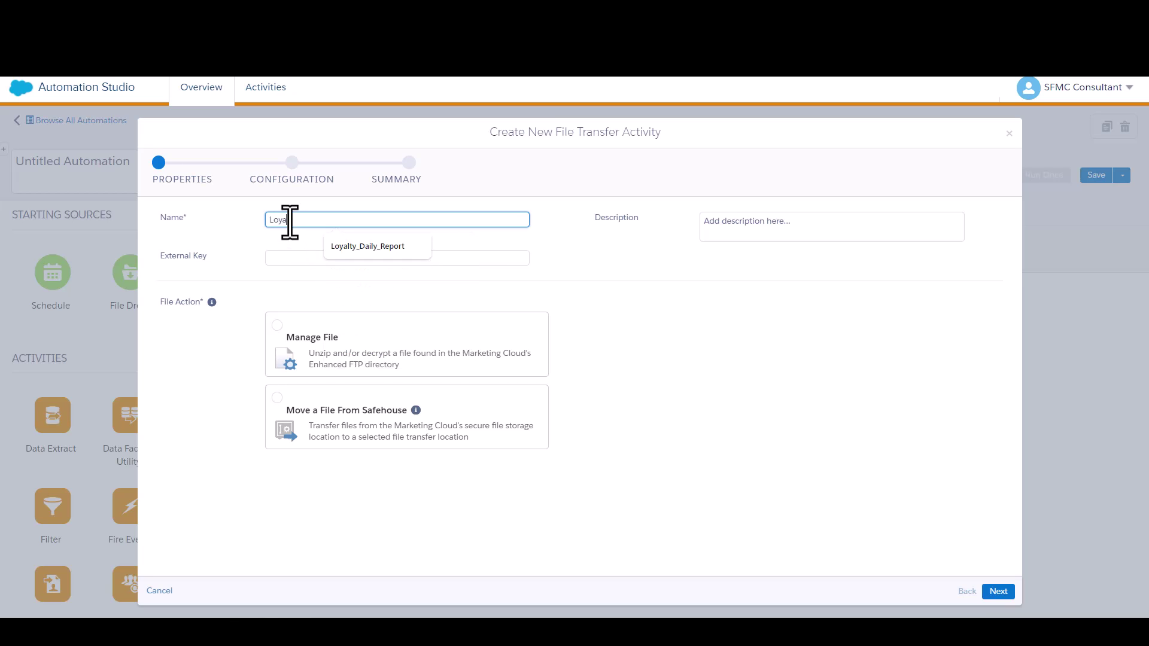
type("lty_Daily_Report")
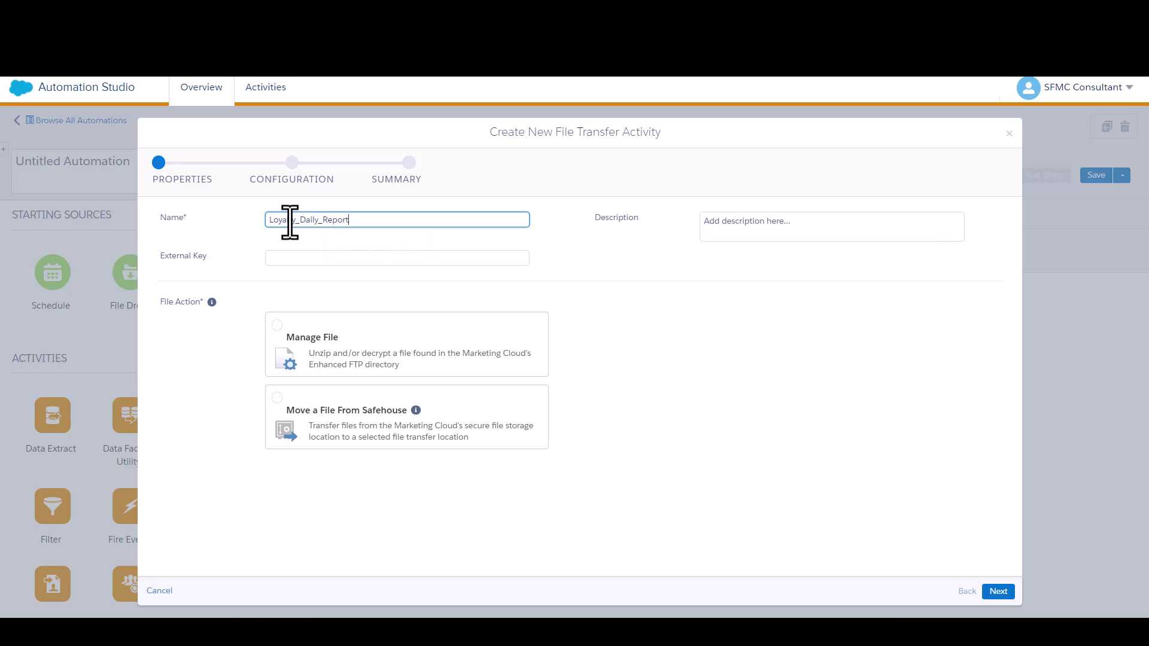
type("_FTA")
left_click(277, 403)
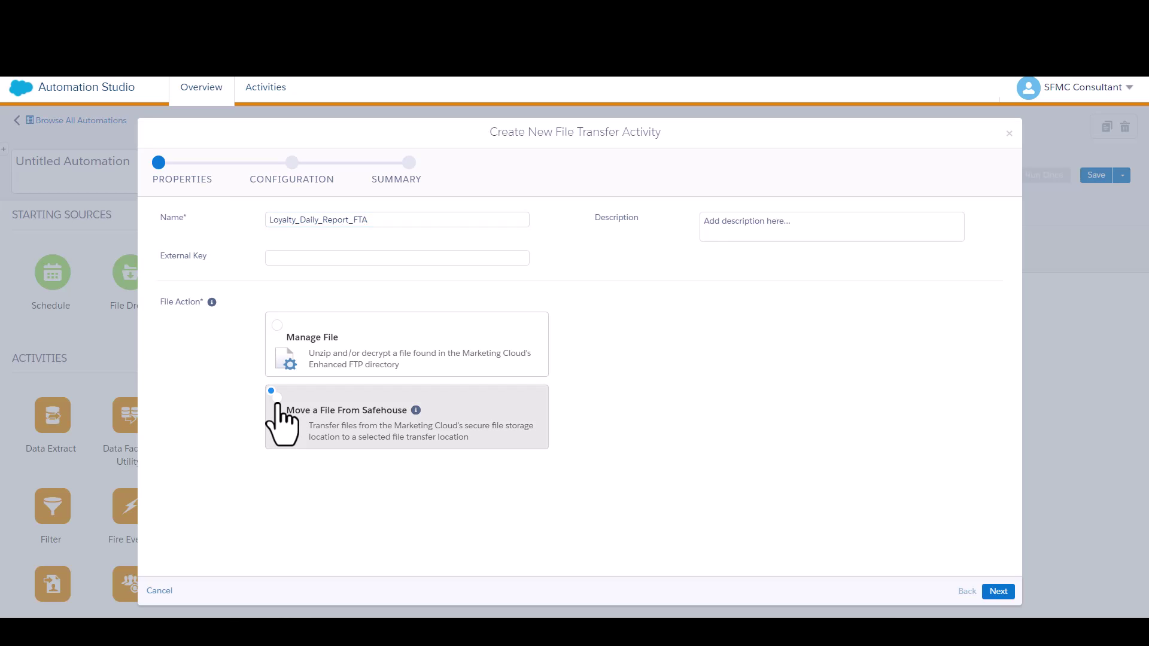
left_click(998, 591)
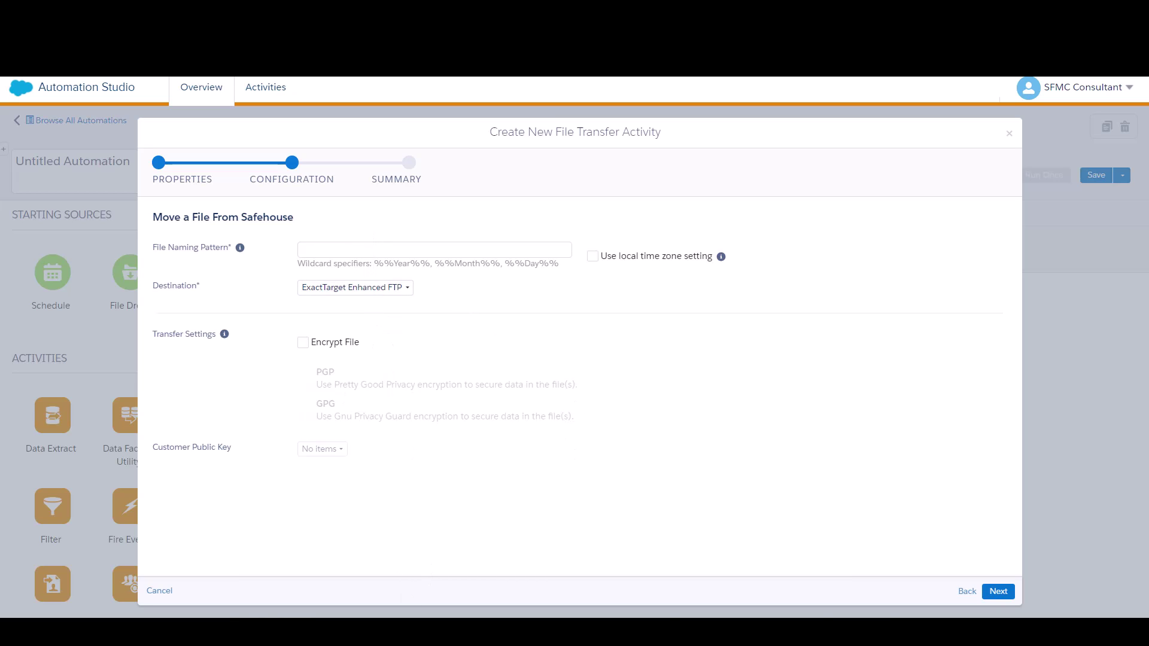
Enter the file naming pattern Loyalty_Daily_Report%%Day%%%%Month%%%%Year%%.csv
left_click(369, 249)
type("Loyalty_Daily_Report%%Day%%%%Month%%%%Year%%.csv")
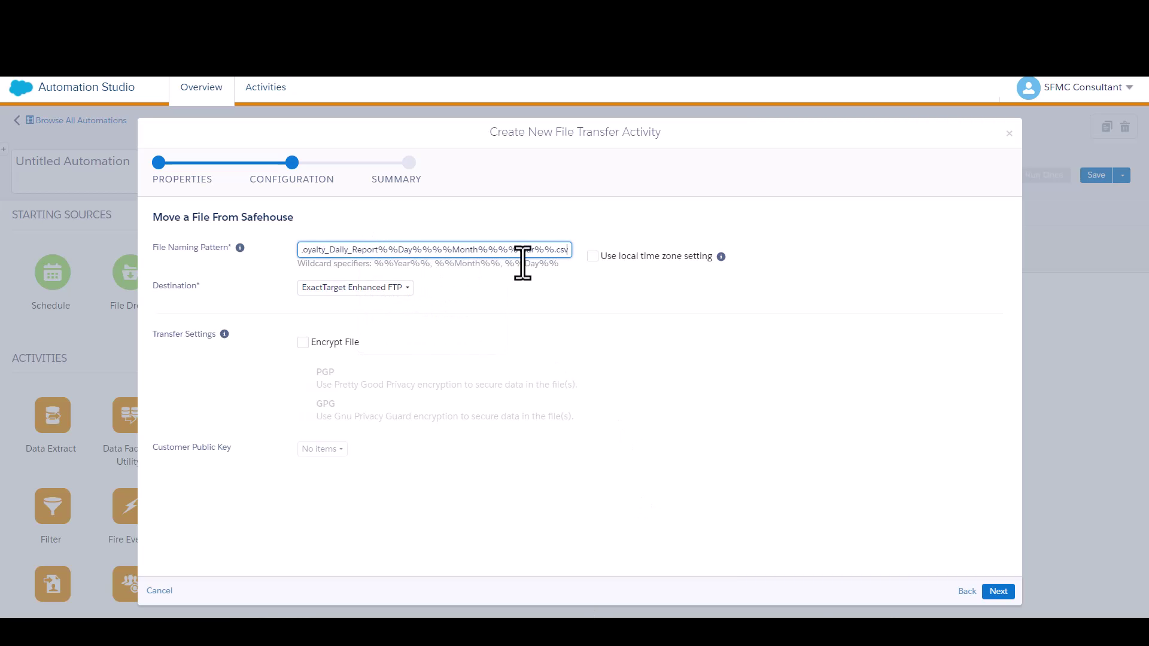
left_click_drag(554, 250, 567, 250)
Keep ExactTarget Enhanced FTP as destination, enable PGP encryption, and advance to the summary
left_click(401, 289)
left_click(402, 307)
left_click(302, 342)
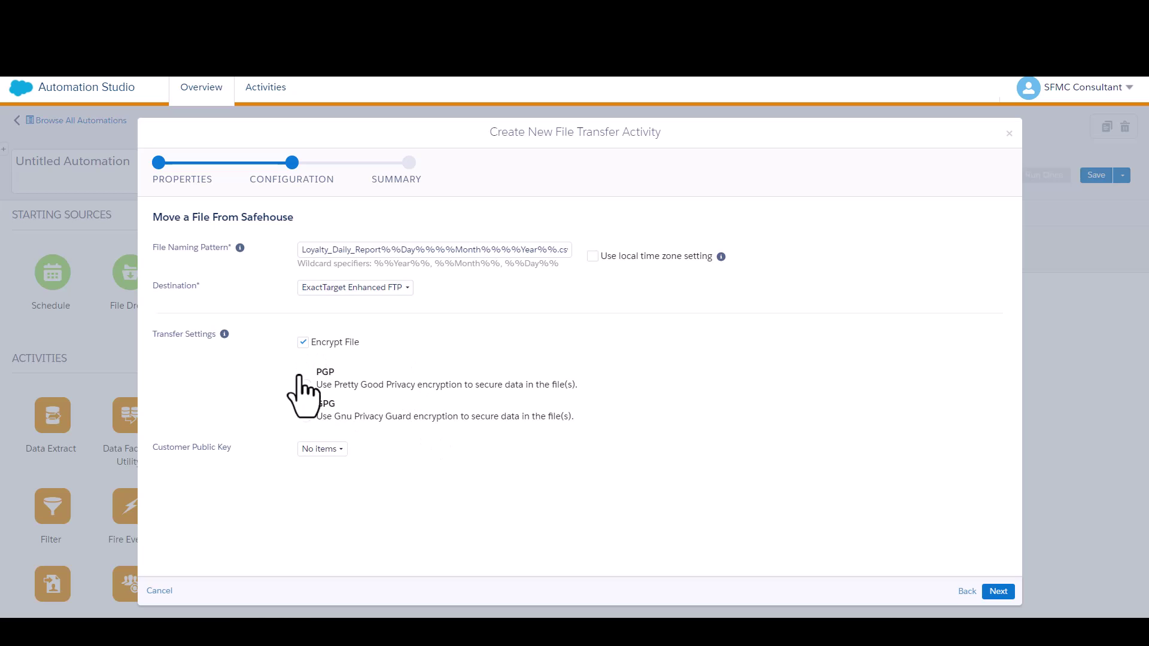
left_click(304, 343)
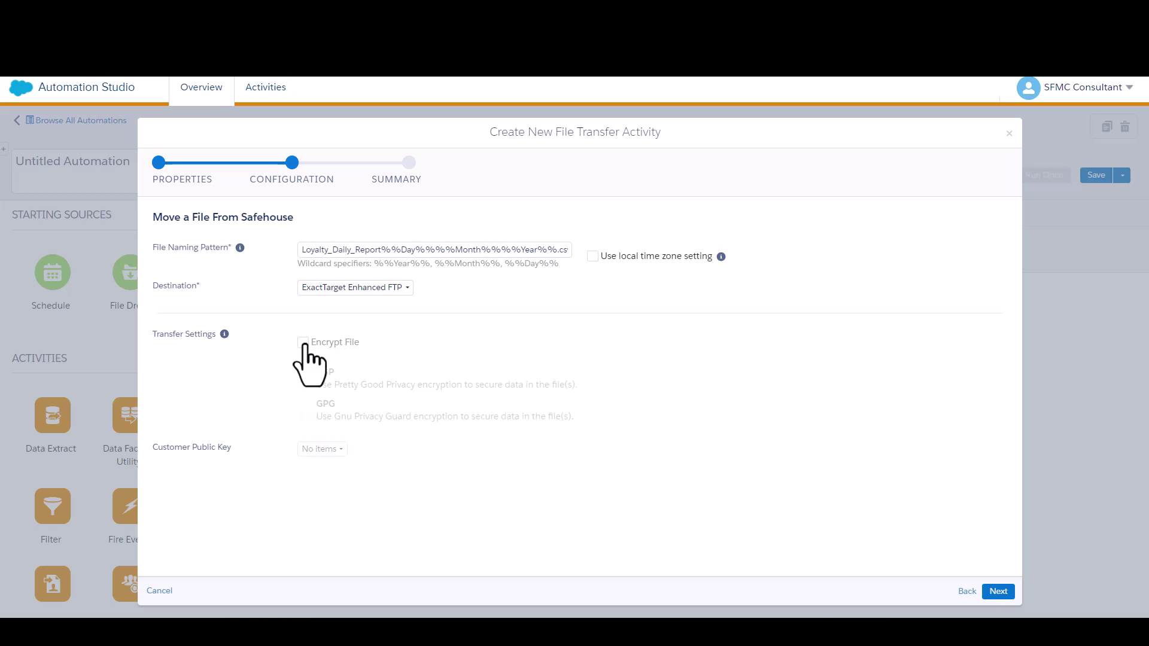
left_click(303, 342)
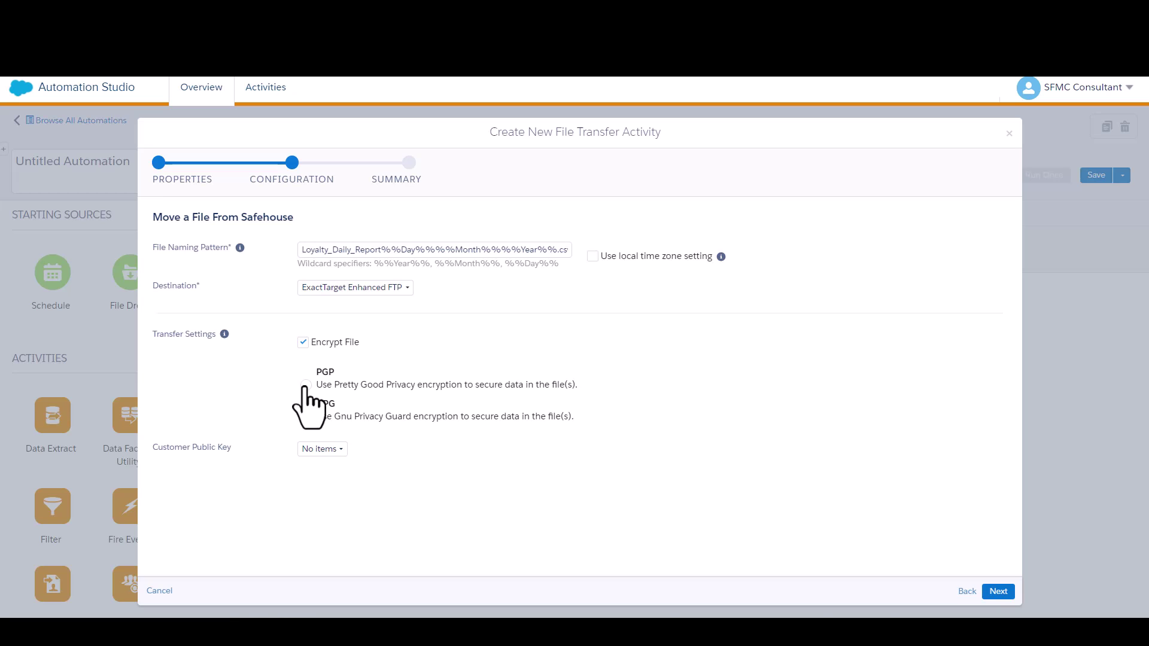
left_click(306, 386)
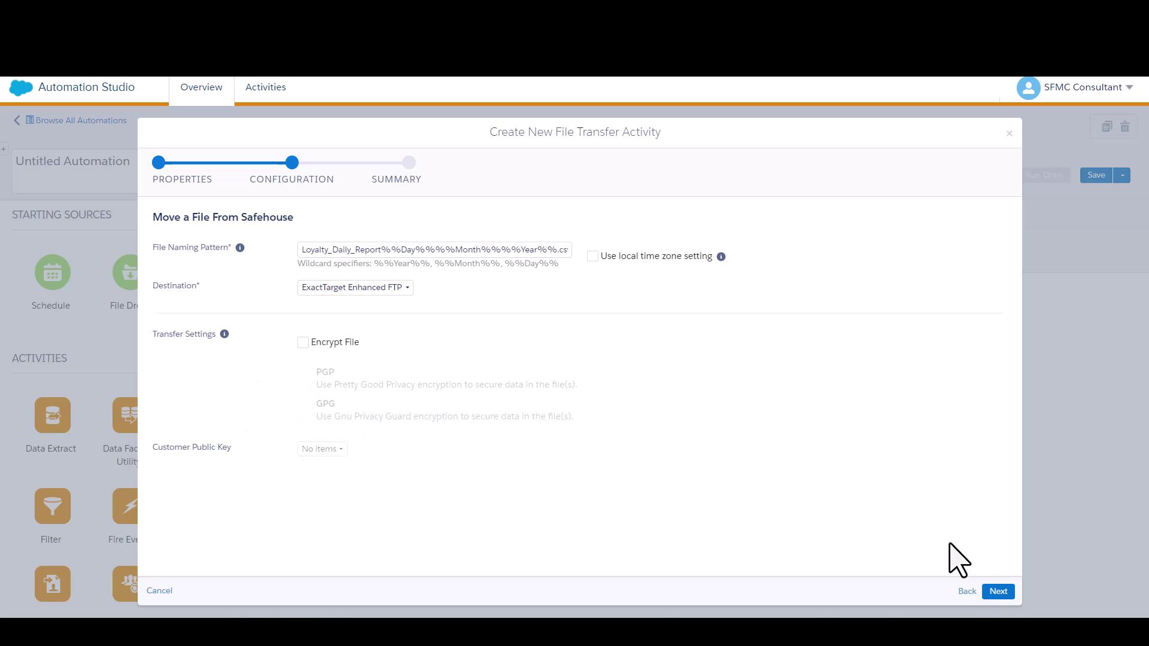
left_click(996, 591)
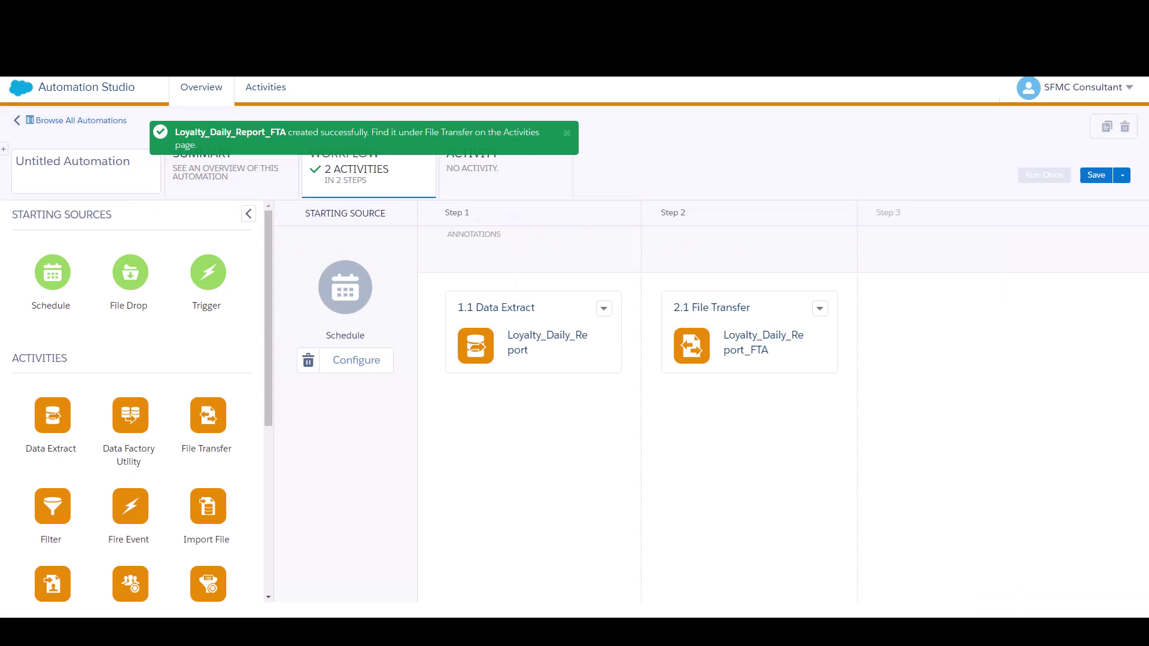
Set the schedule to repeat daily starting 05/30/2024
left_click(363, 370)
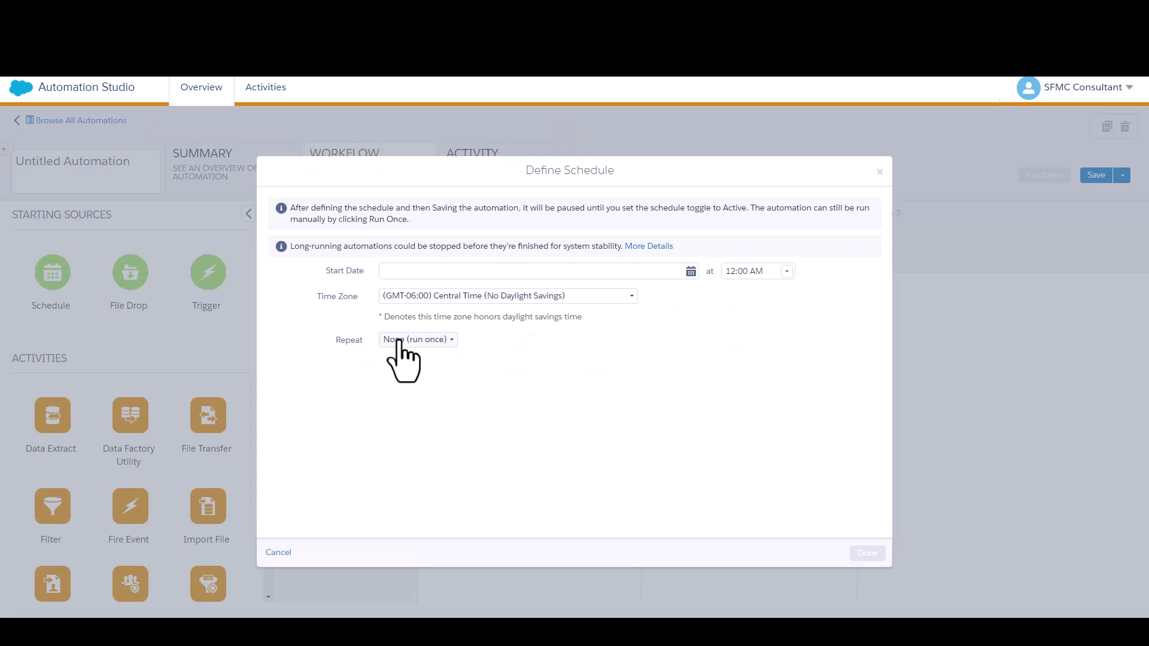
left_click(407, 341)
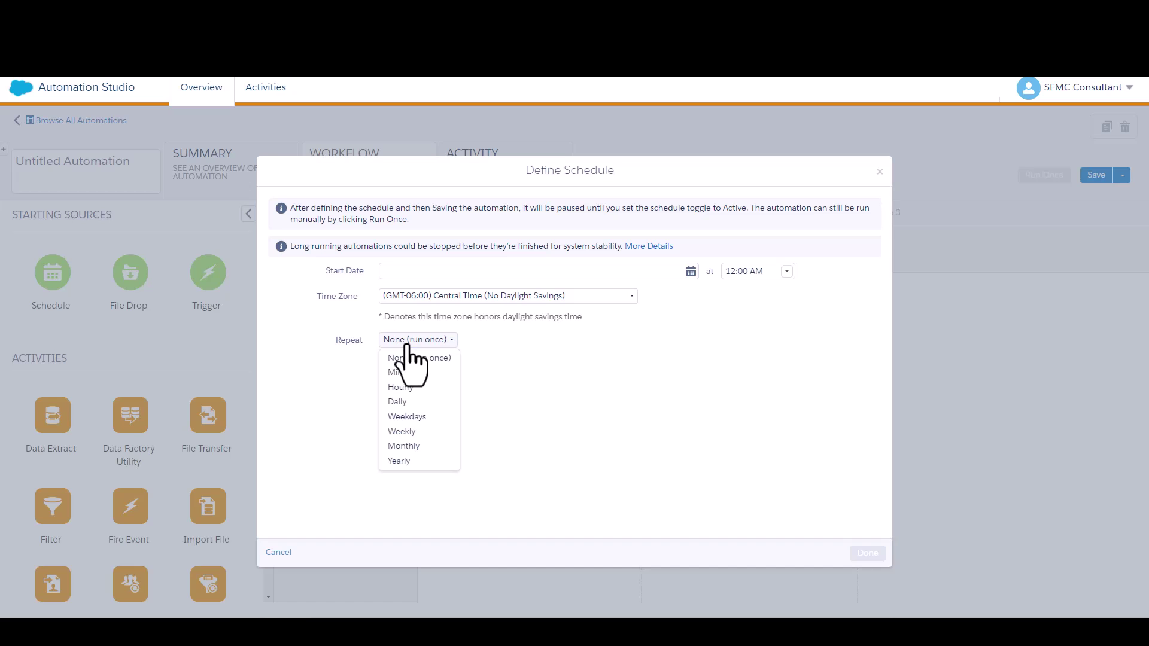
left_click(415, 402)
left_click(494, 269)
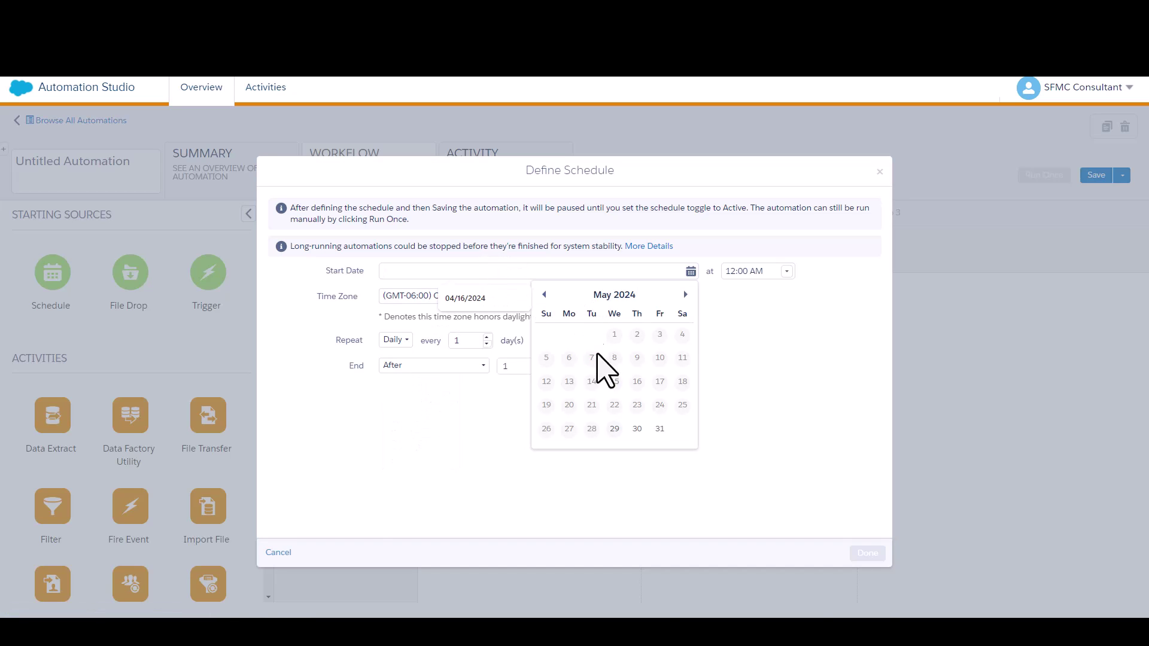
left_click(637, 429)
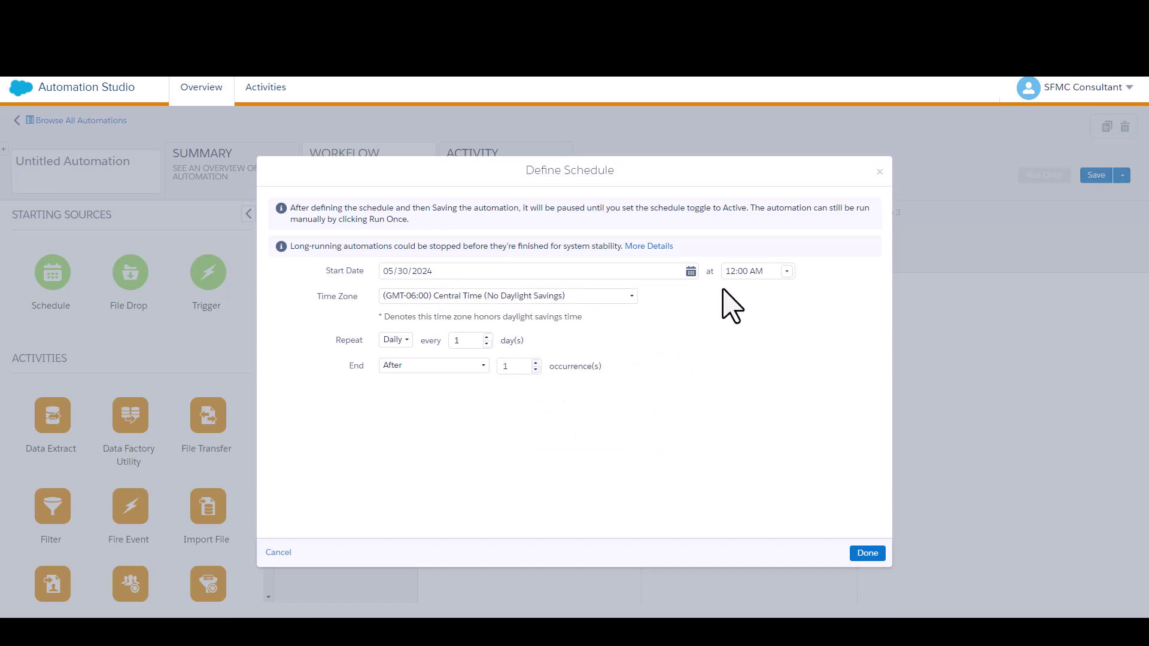
Set the start time to 4:00 PM Central Time, end to Never, and confirm the schedule
left_click(785, 271)
left_click_drag(788, 295, 790, 365)
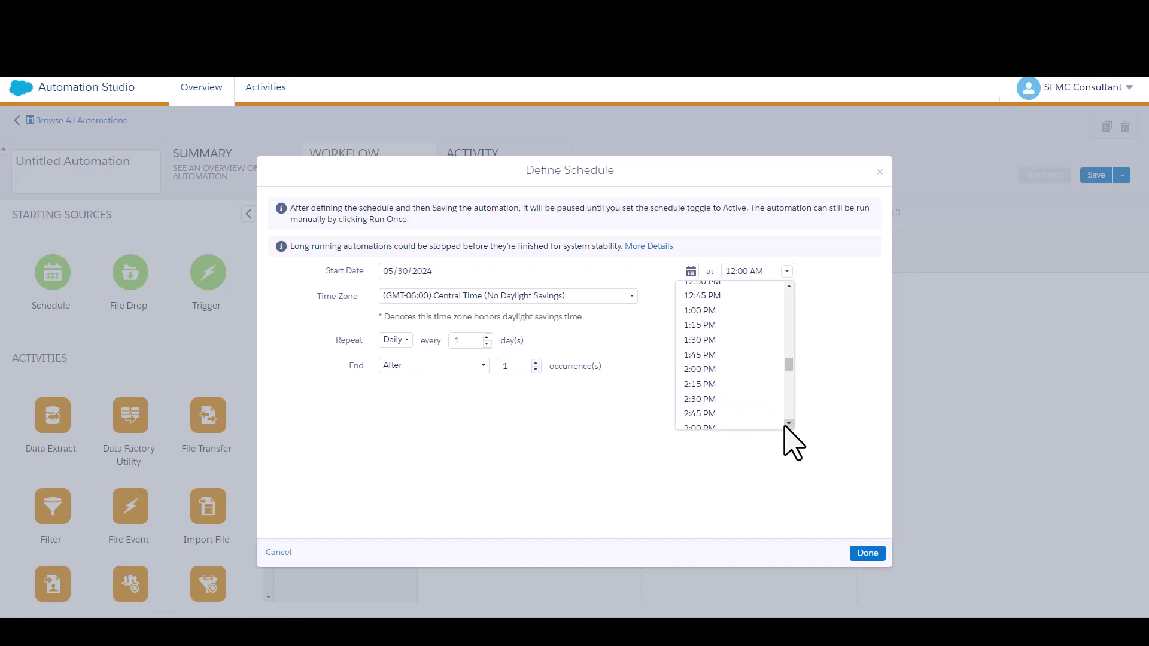
scroll(778, 426, "down", 2)
scroll(793, 425, "down", 1)
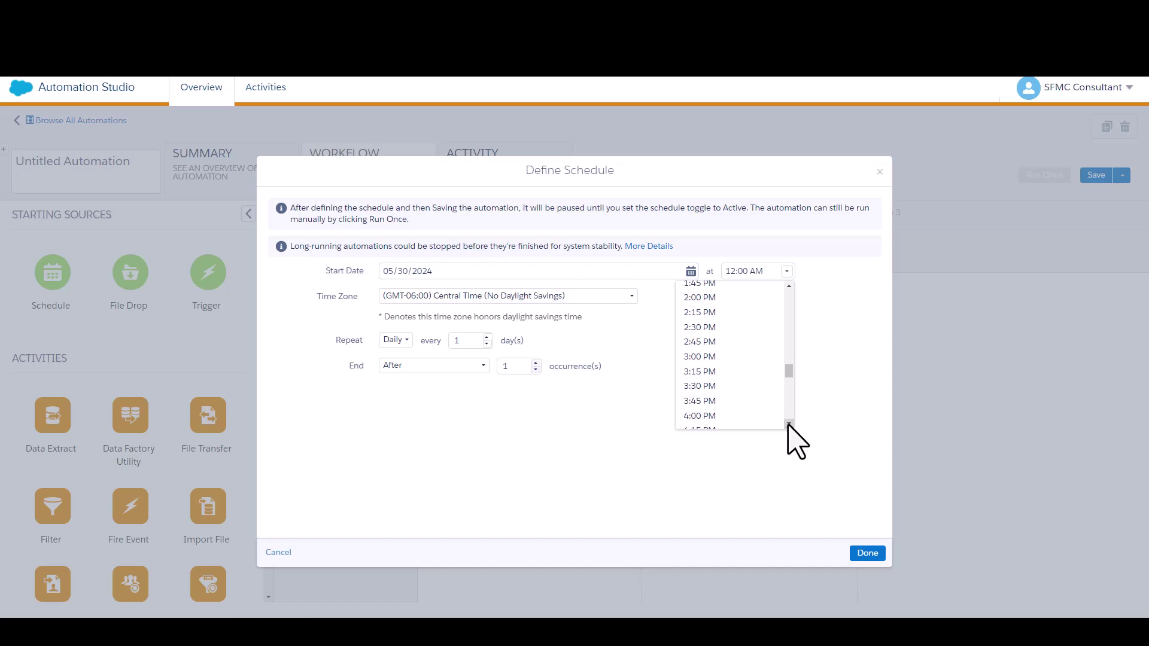
left_click(733, 418)
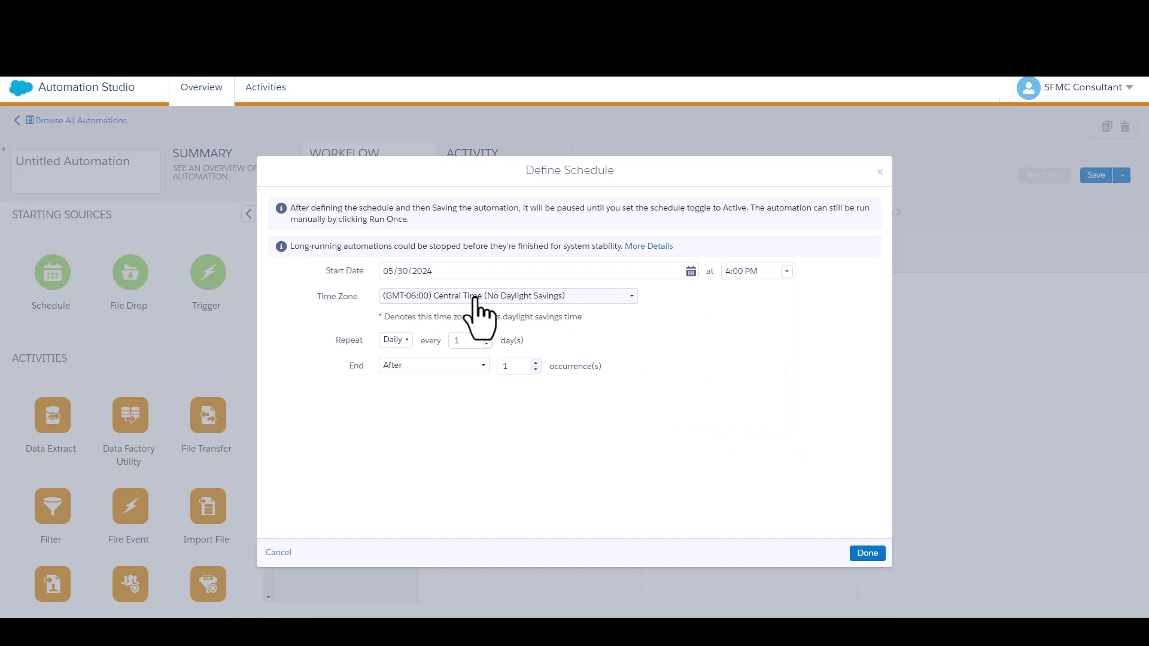
left_click(563, 297)
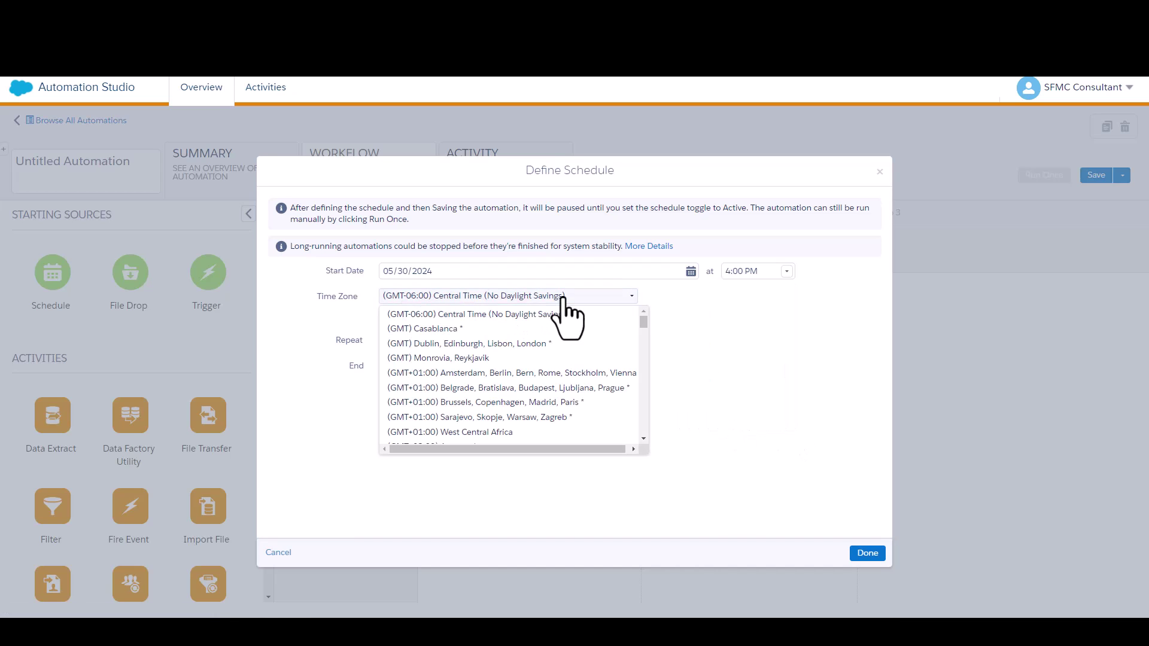
left_click(541, 315)
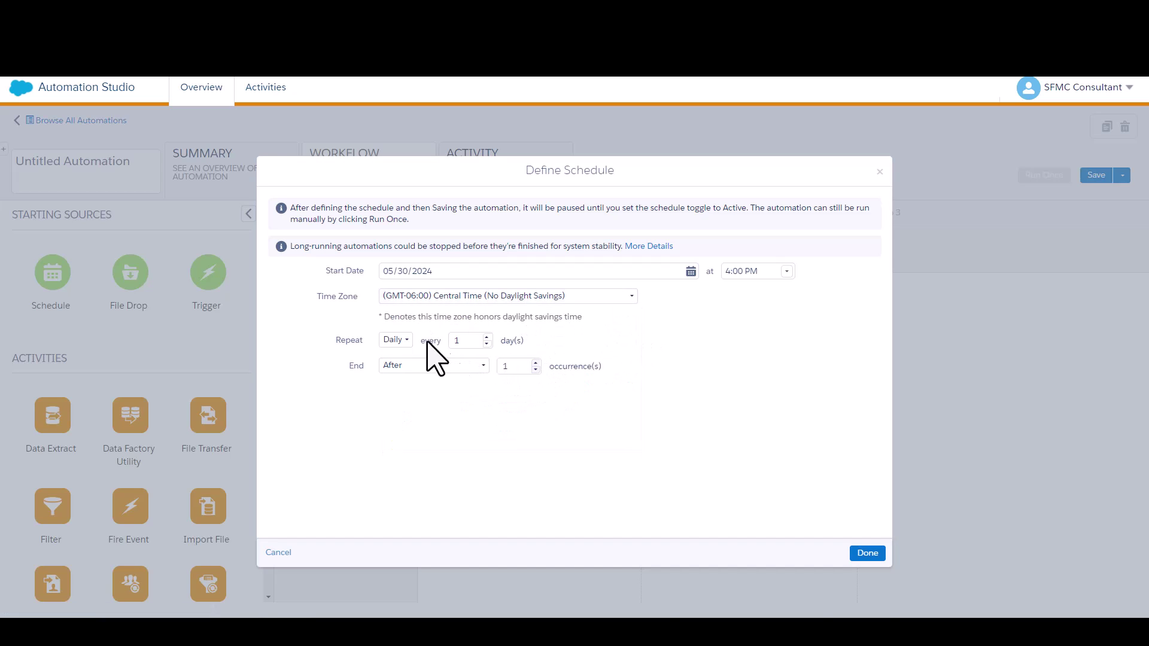
left_click(422, 366)
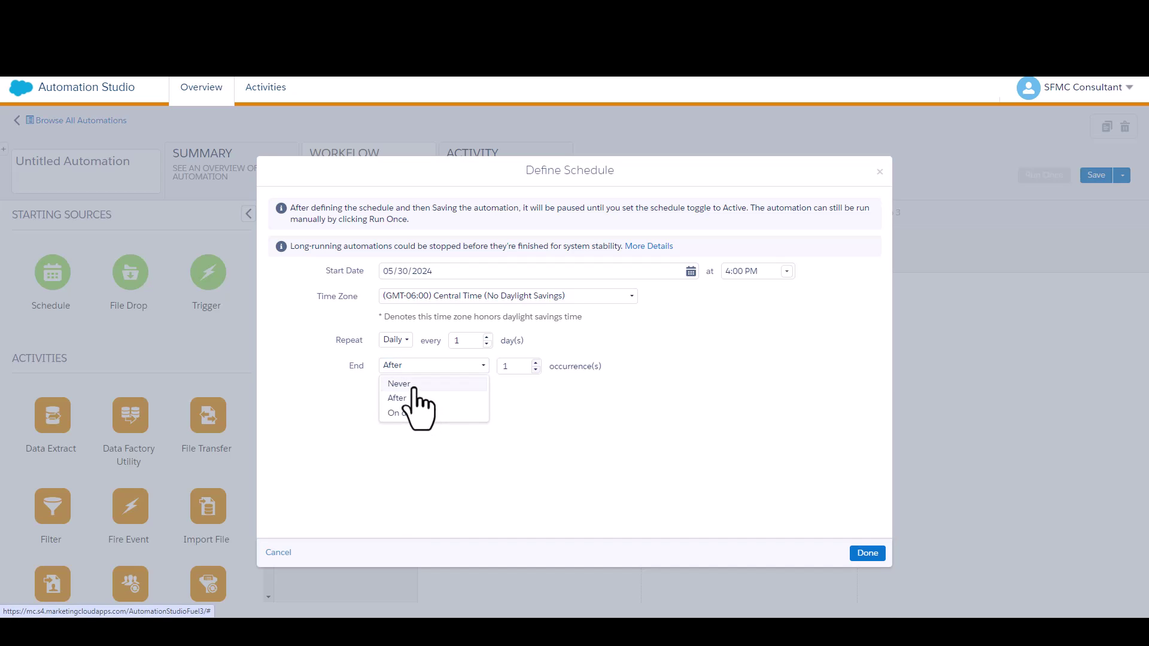
left_click(412, 386)
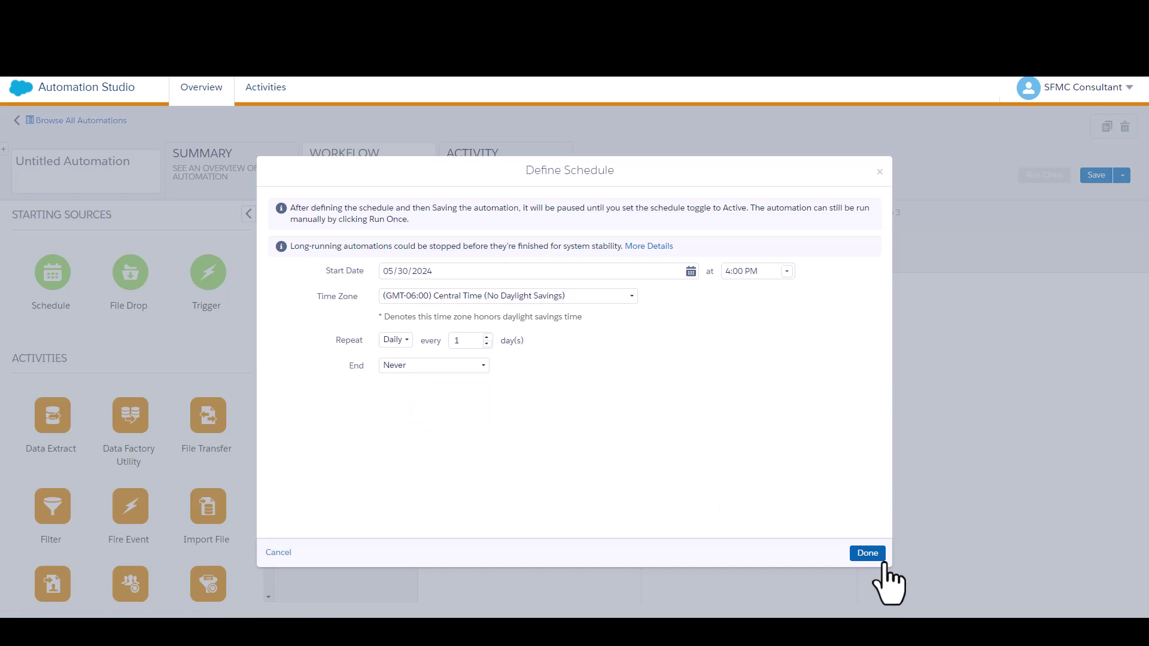
left_click(867, 553)
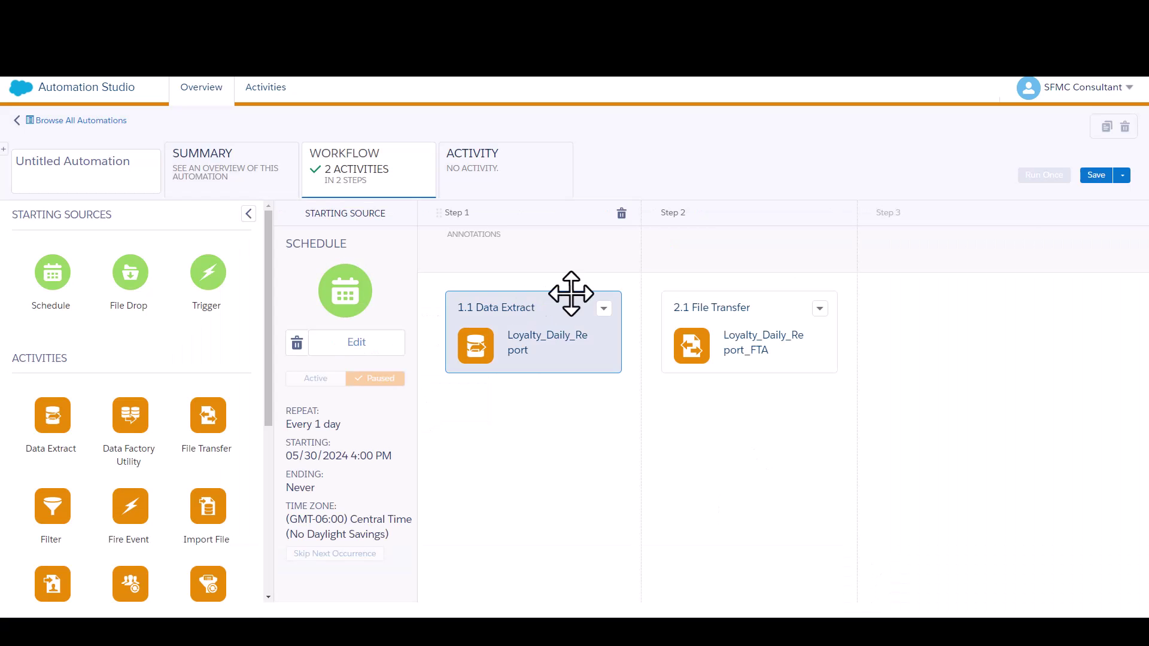
Save the automation with the name Loyalty_Report_Daily
left_click(1095, 176)
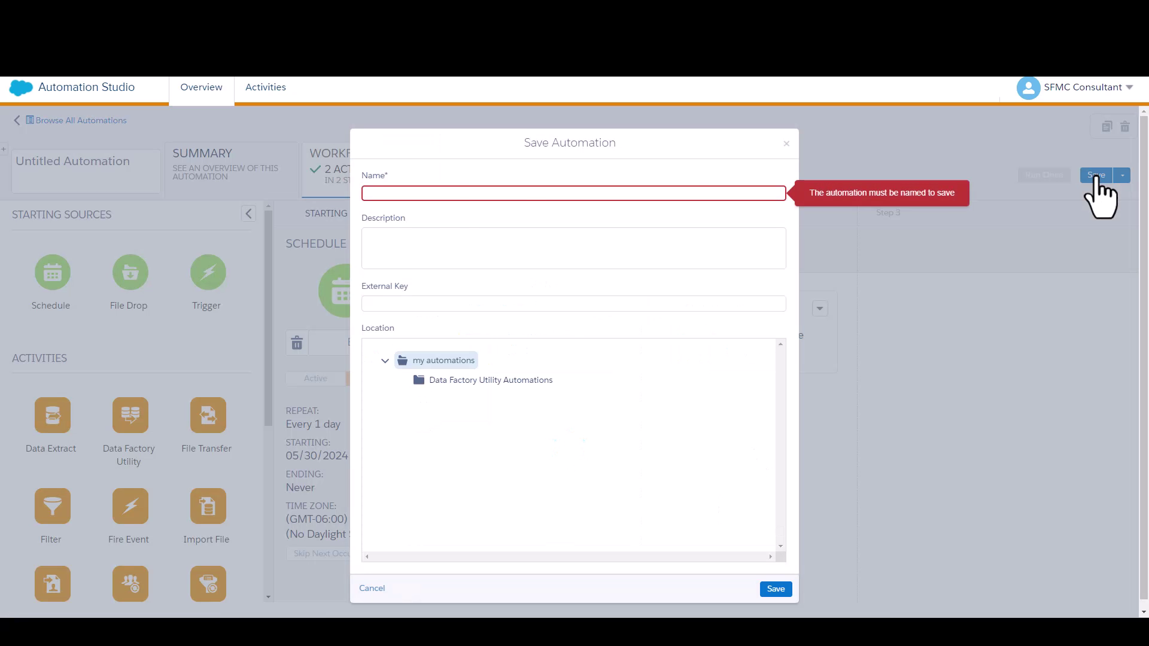
left_click(451, 196)
type("Loyalty_Report_Daily")
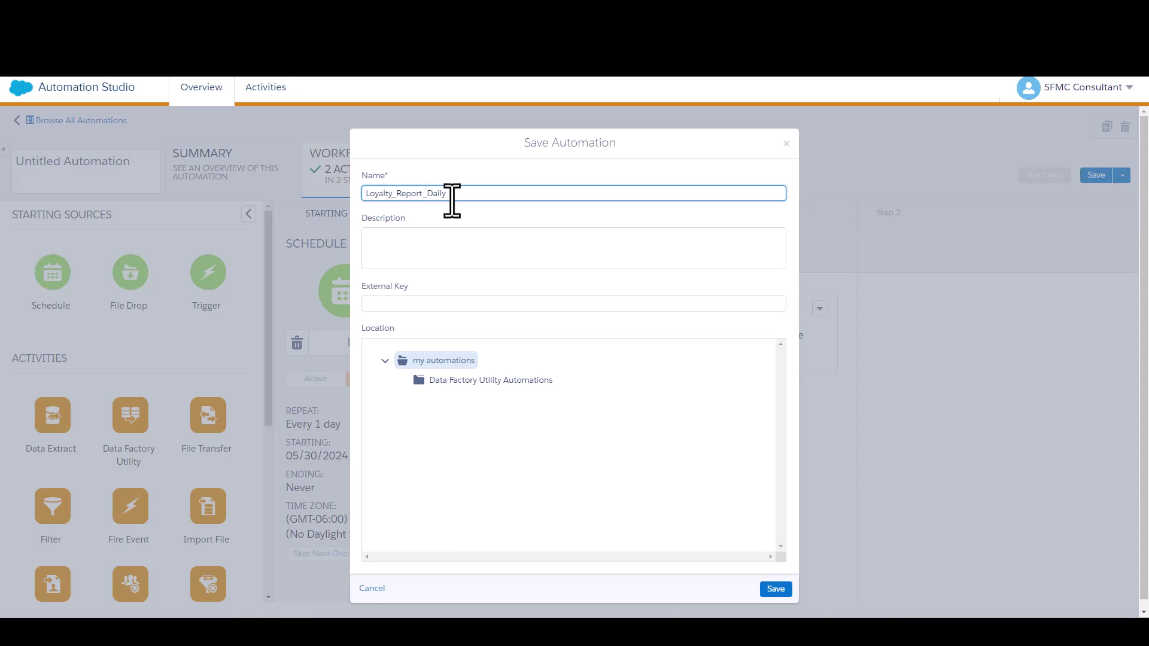
left_click(773, 591)
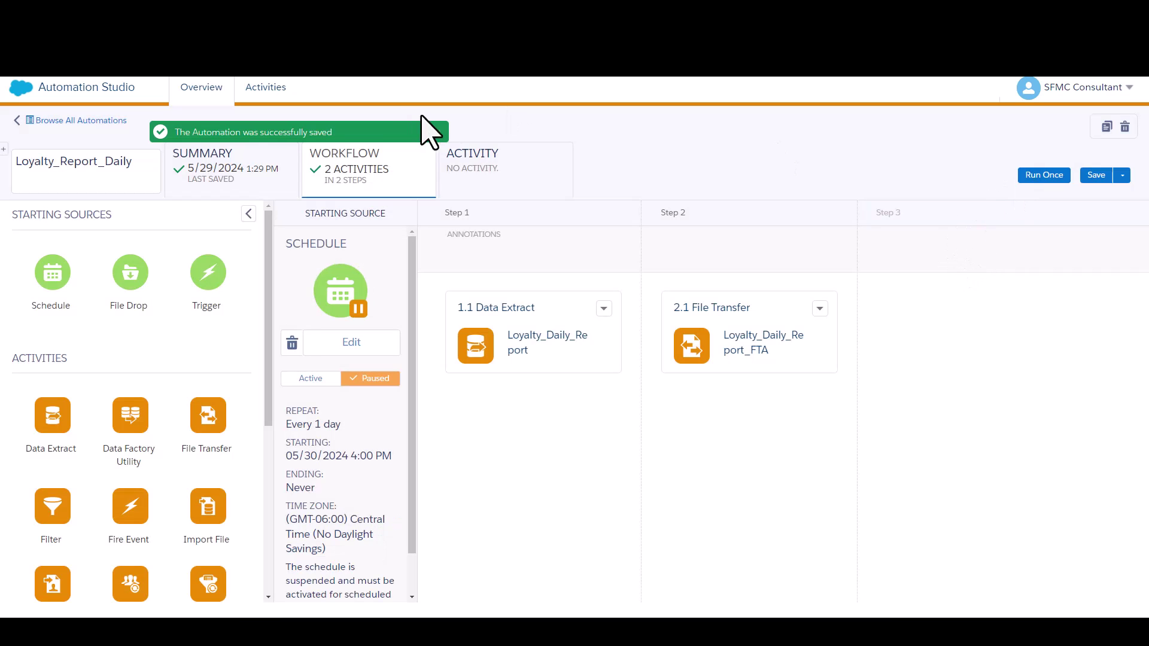
Add a runtime error notification e-mail address on the Activity tab and re-save the automation
left_click(482, 191)
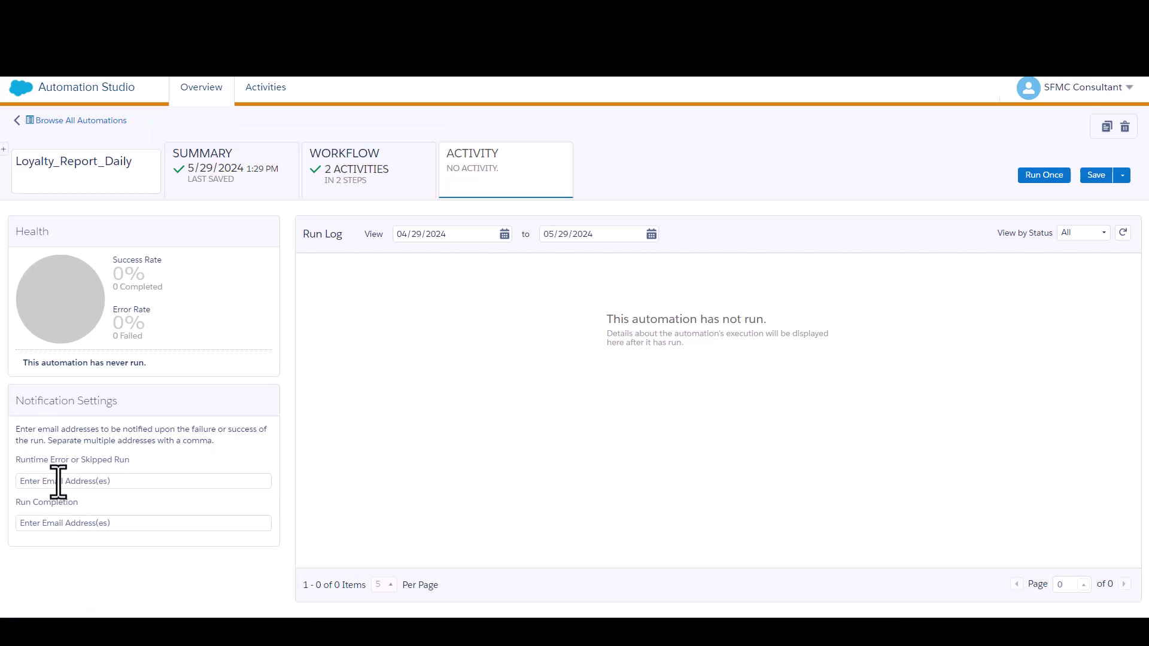
left_click(60, 481)
type("test@tes")
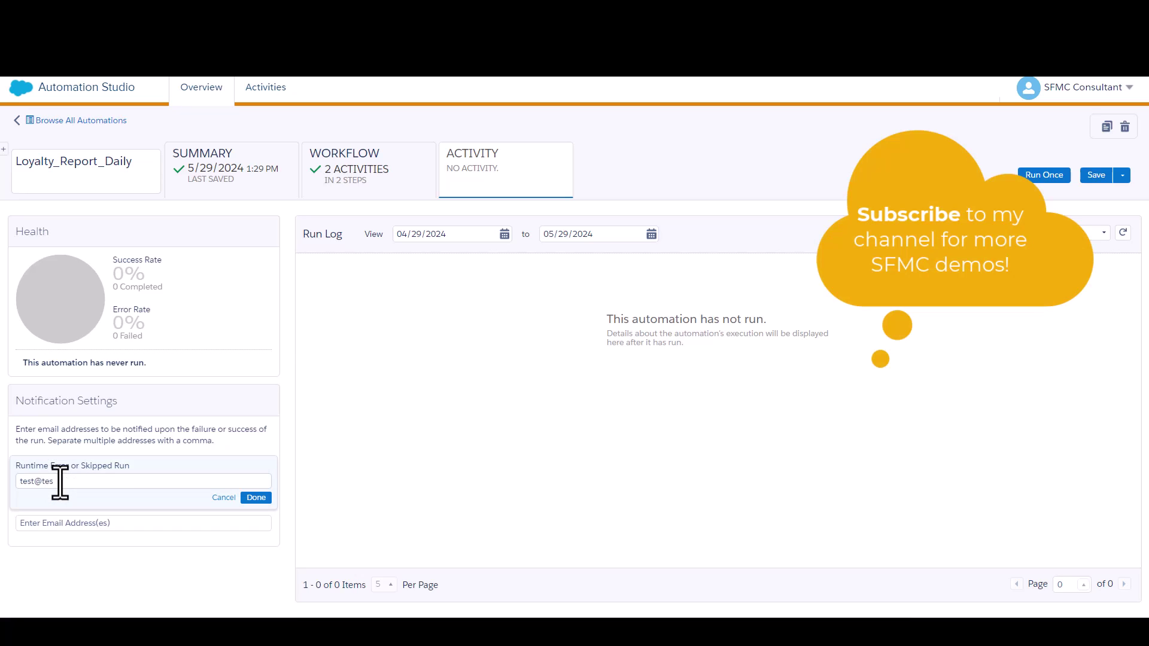
type("t.com")
left_click(256, 497)
left_click(1094, 174)
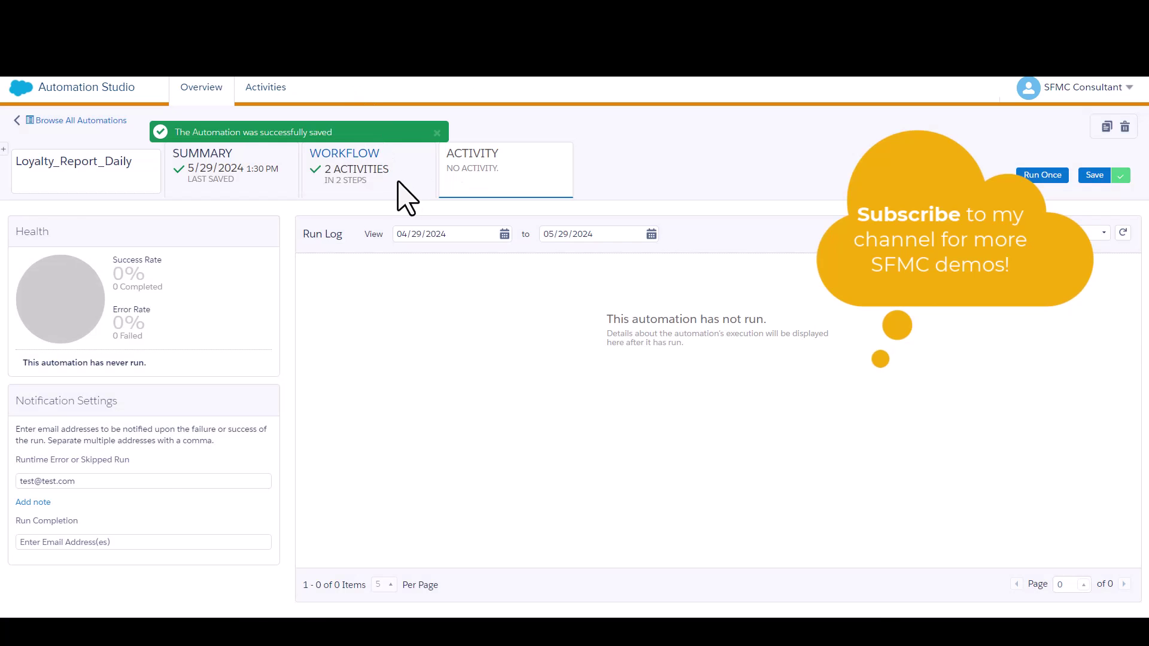
left_click(398, 186)
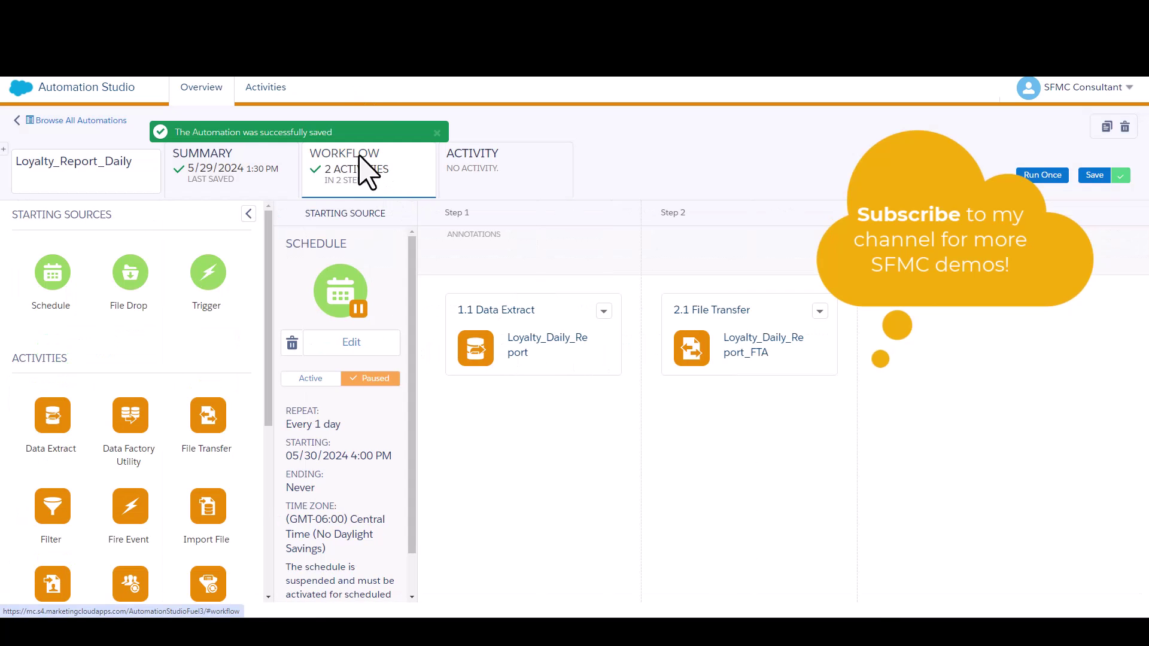
Switch the schedule to Active and confirm, with next run 05/30/2024 4:00 PM
left_click(310, 379)
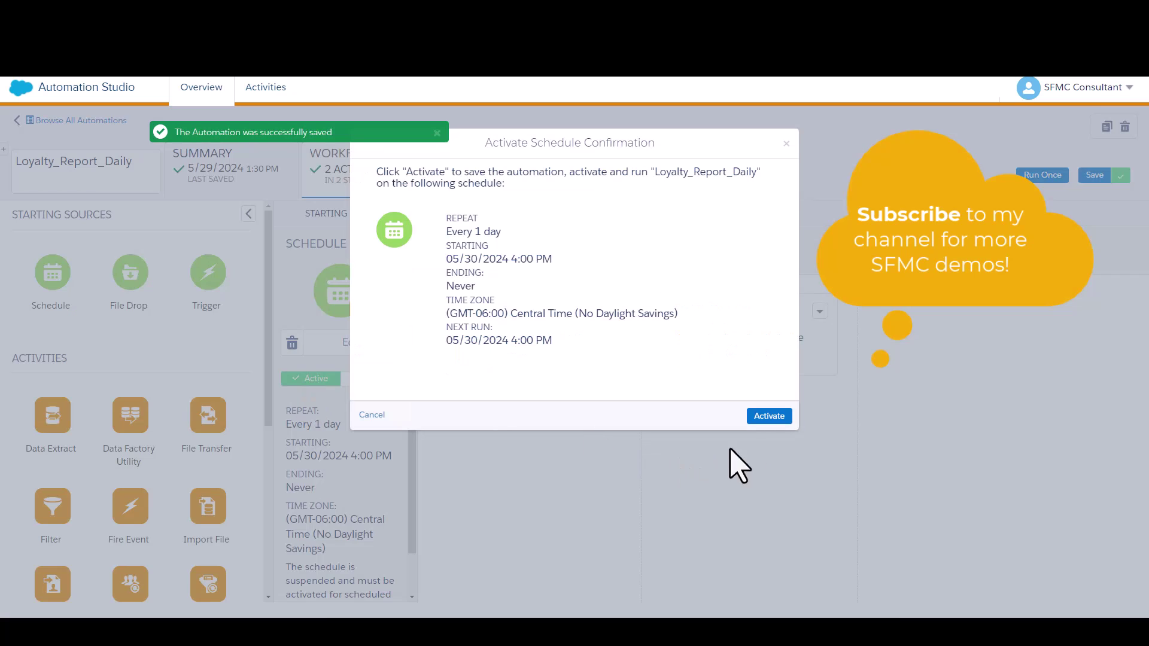
left_click(769, 416)
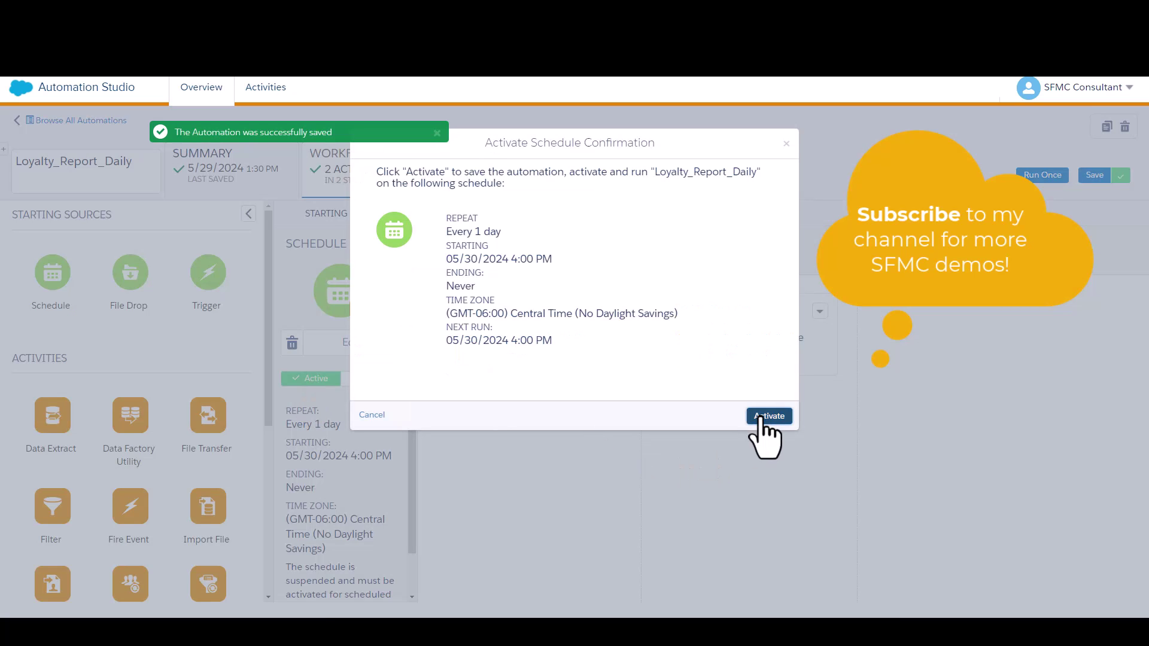